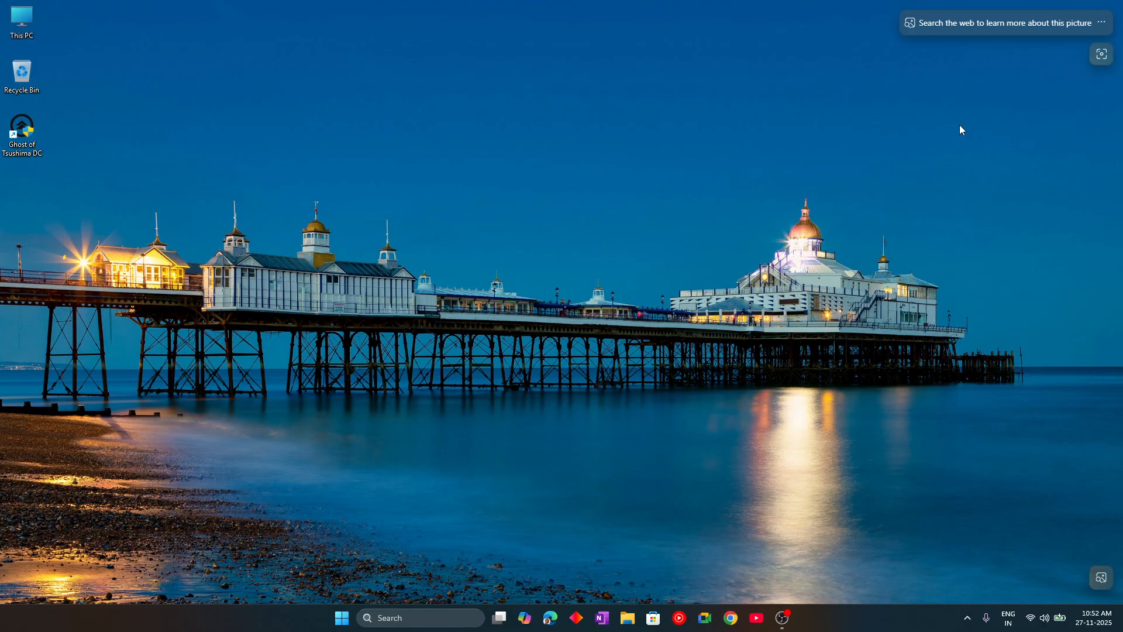
- Load invoice.dgxcreators.in in Microsoft Edge to reach the DGx Invoice Portal
left_click(550, 620)
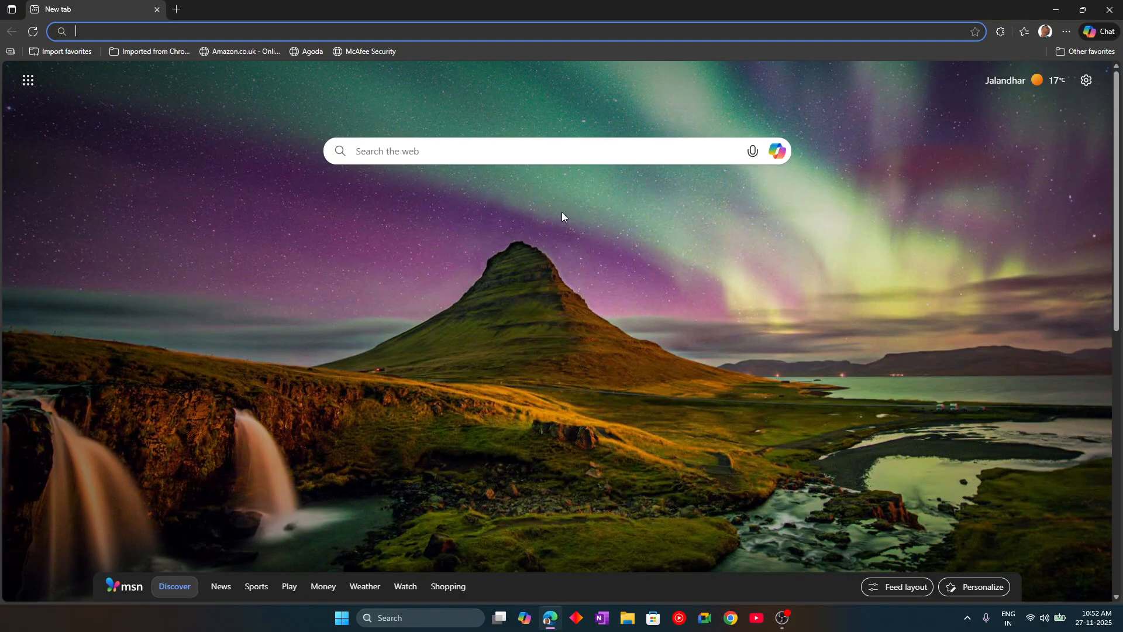
left_click(562, 35)
type("i")
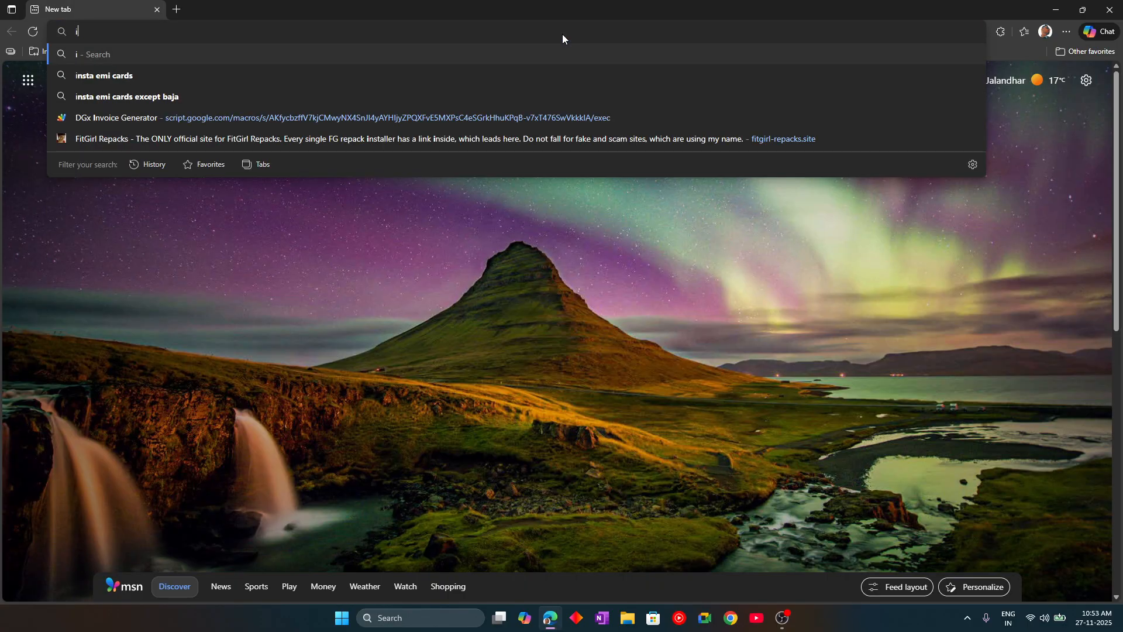
type("nvoice.")
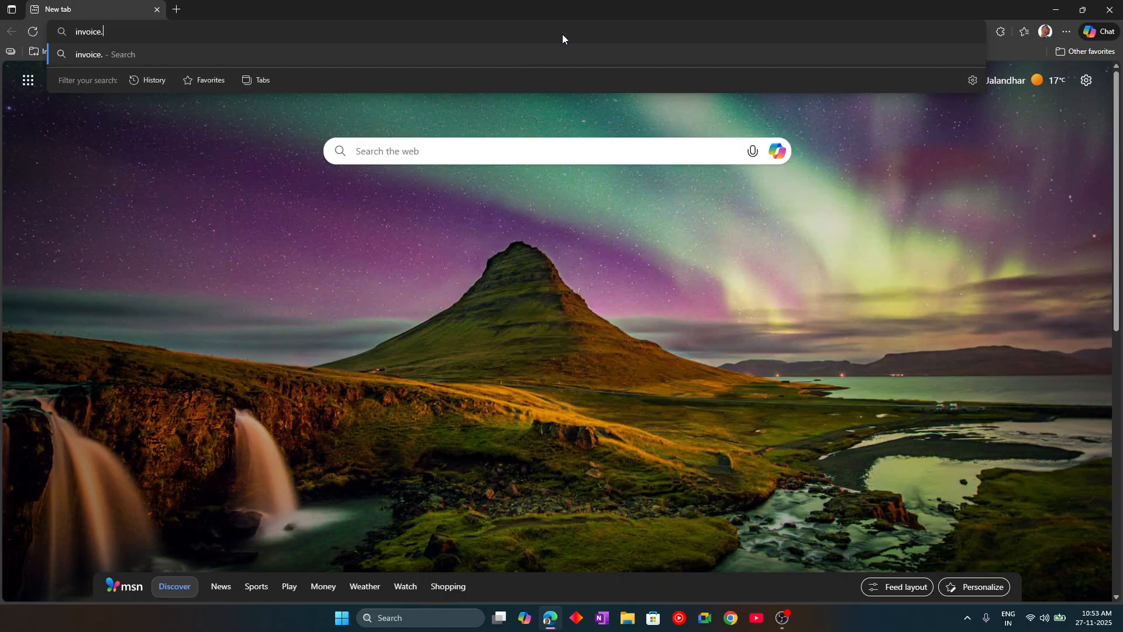
type("dgxcreators.in")
key("Return")
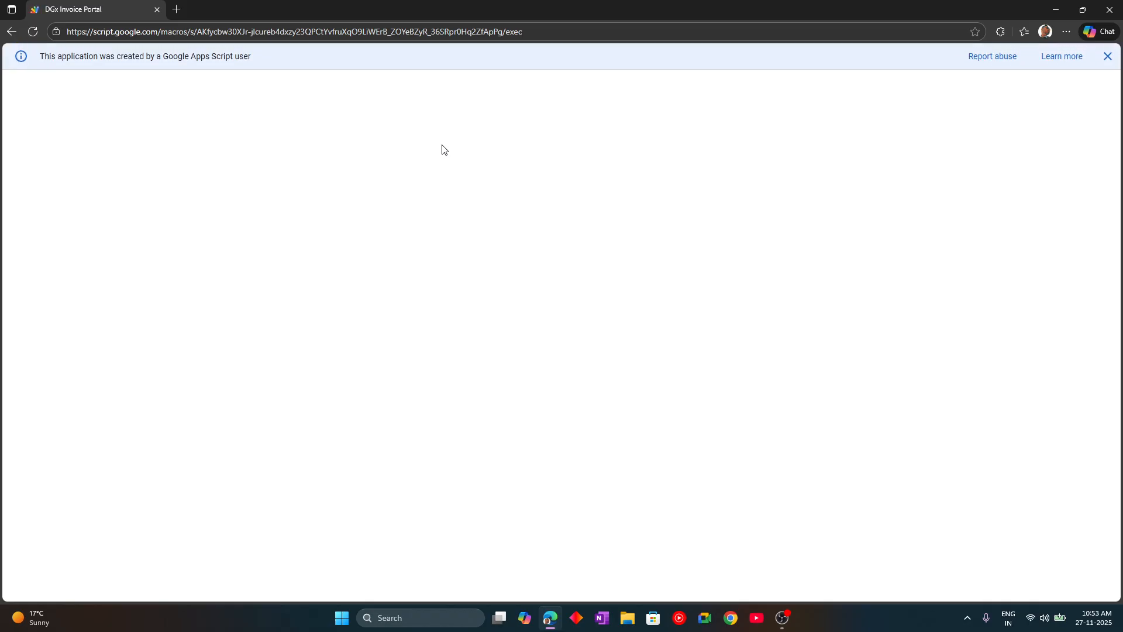
- Dismiss the Apps Script notice and autofill suggestions, then focus the Client Name field
left_click(1108, 56)
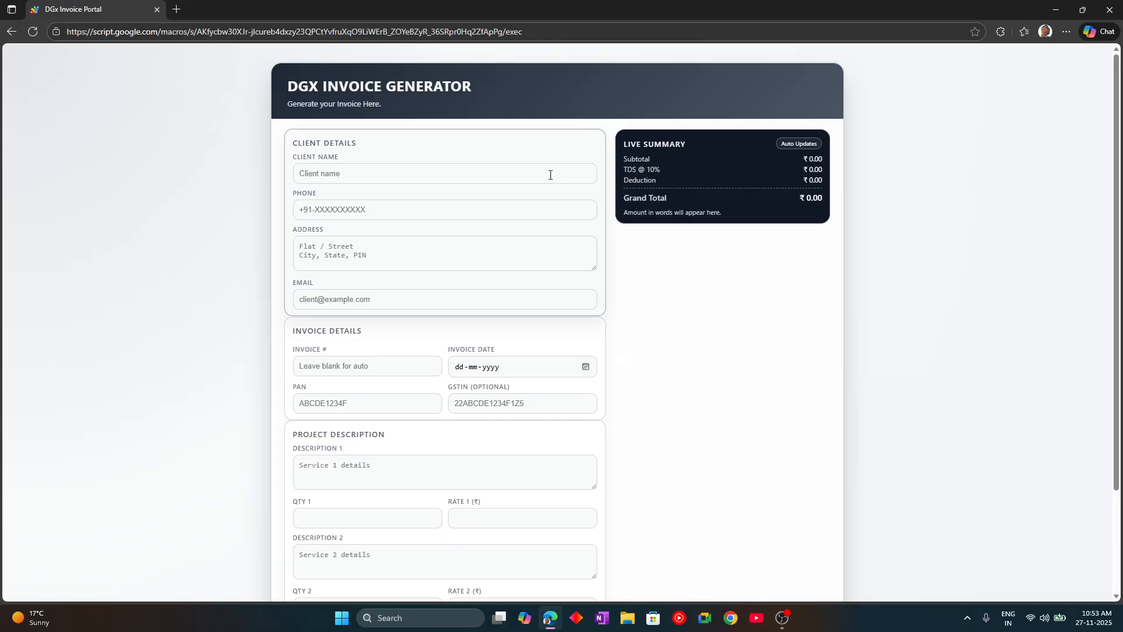
left_click(550, 174)
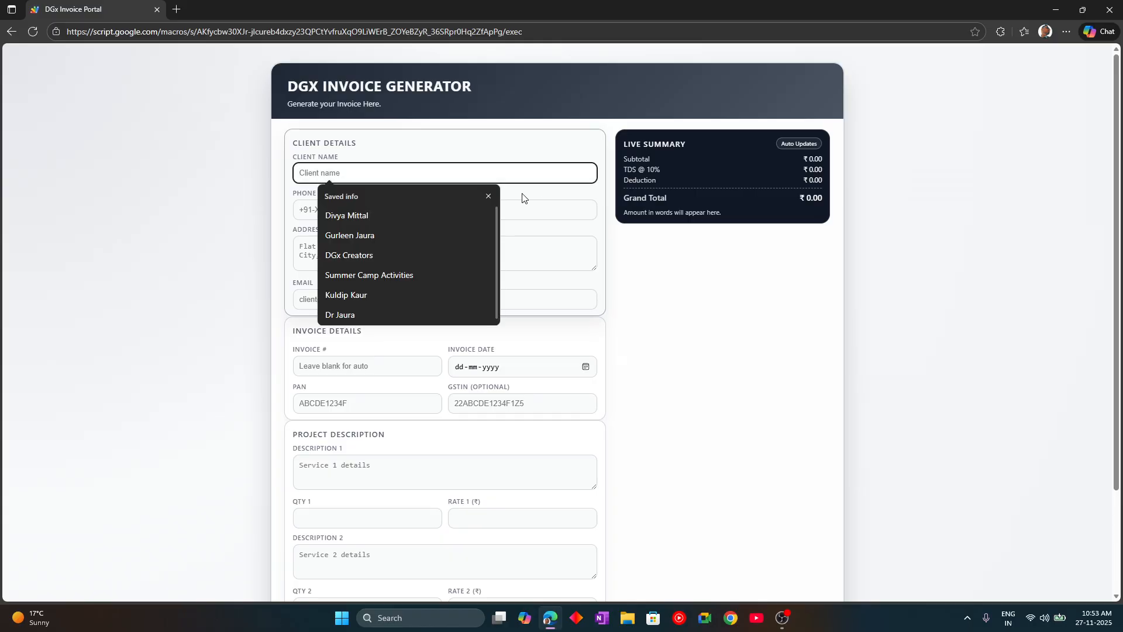
left_click(488, 196)
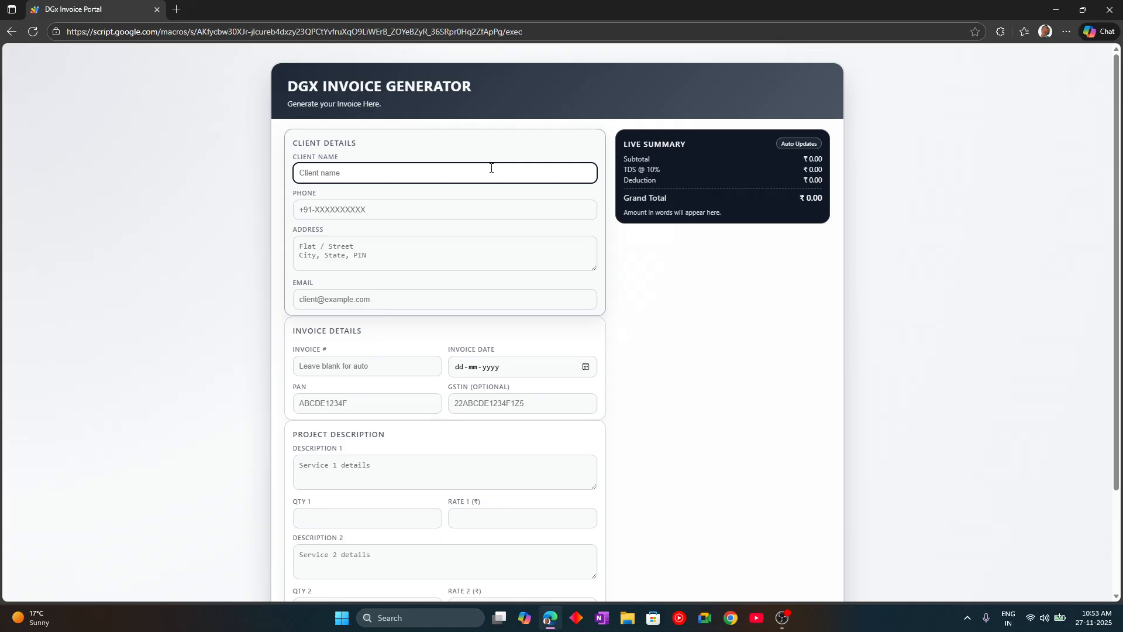
scroll(451, 163, "down", 3)
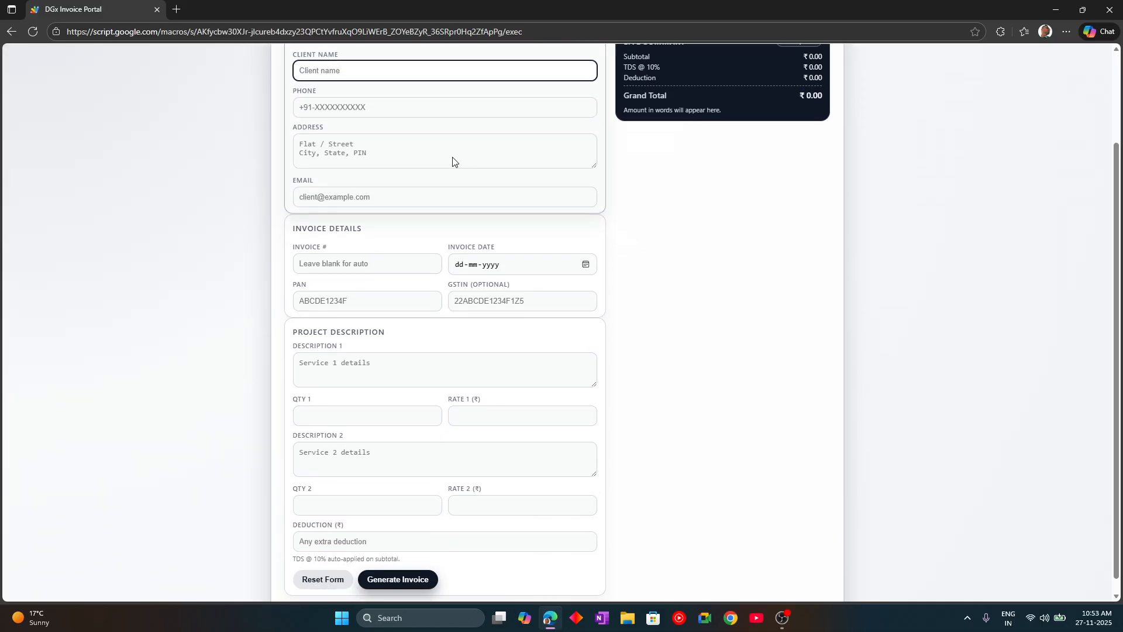
scroll(496, 208, "up", 1)
scroll(497, 208, "up", 1)
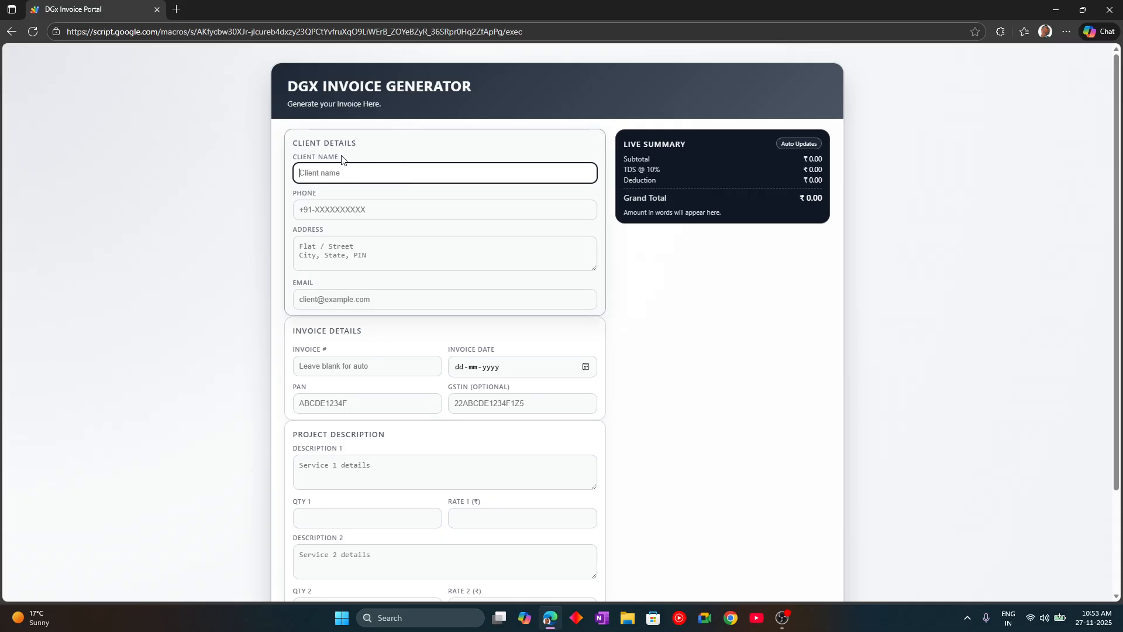
left_click_drag(343, 158, 282, 161)
left_click(361, 171)
- Enter the client's full name, phone number, address and e-mail address
key("Tab")
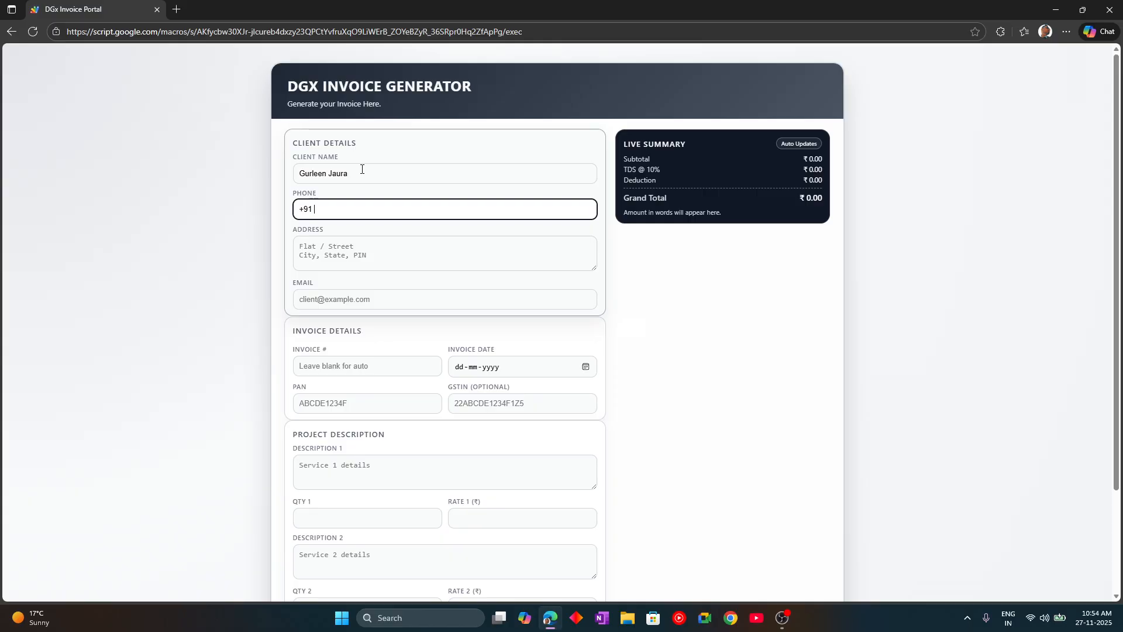
key("Tab")
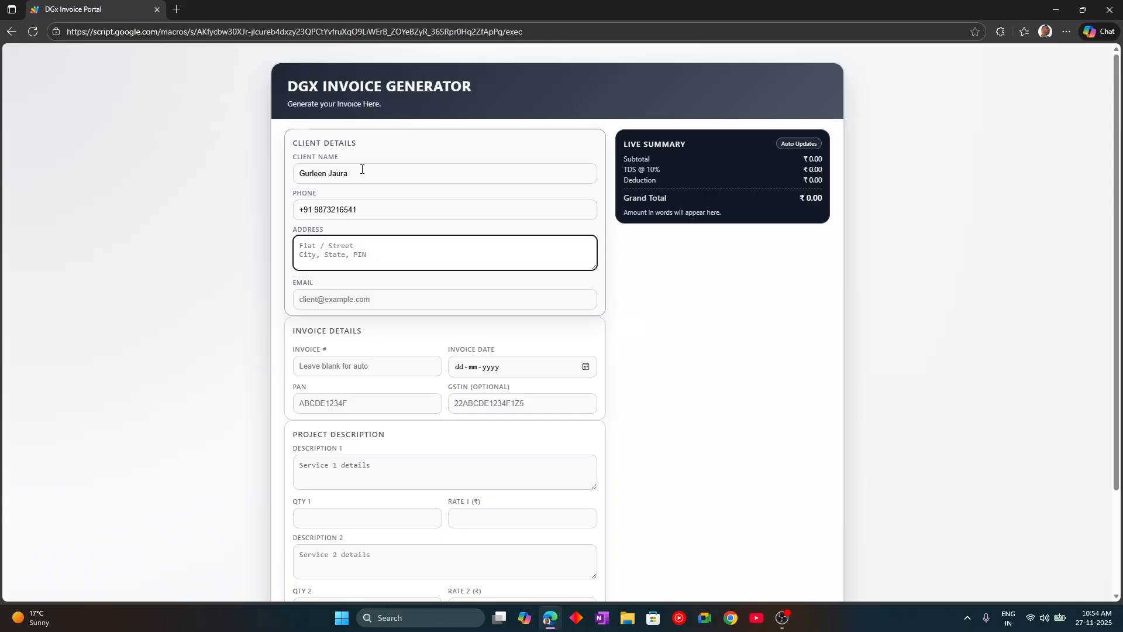
type("SAS Nagar Mohali")
key("Tab")
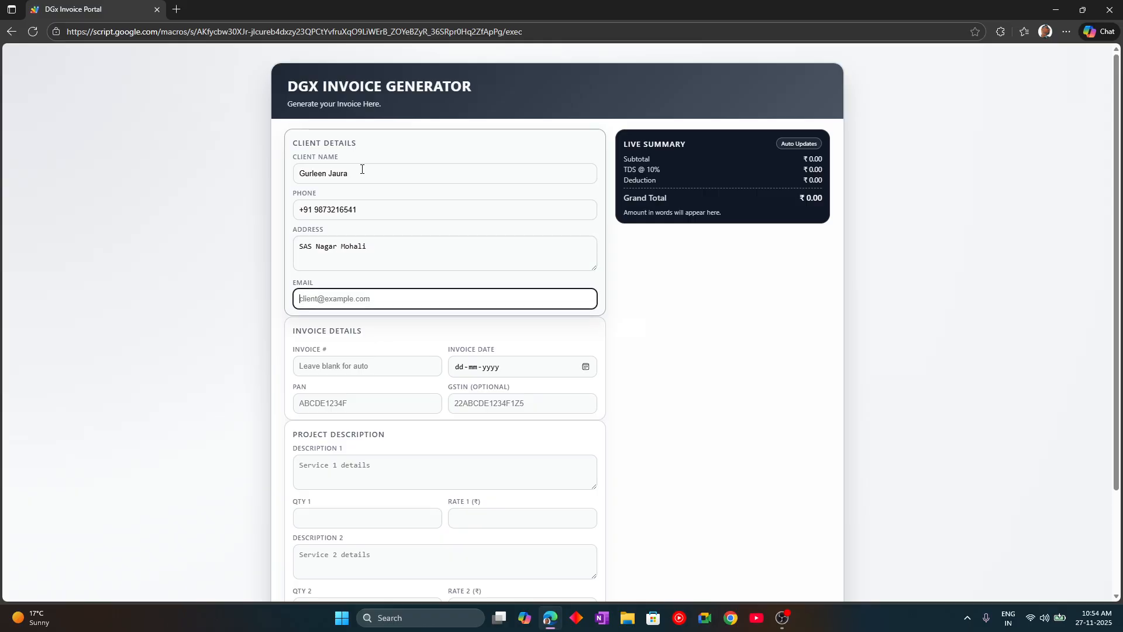
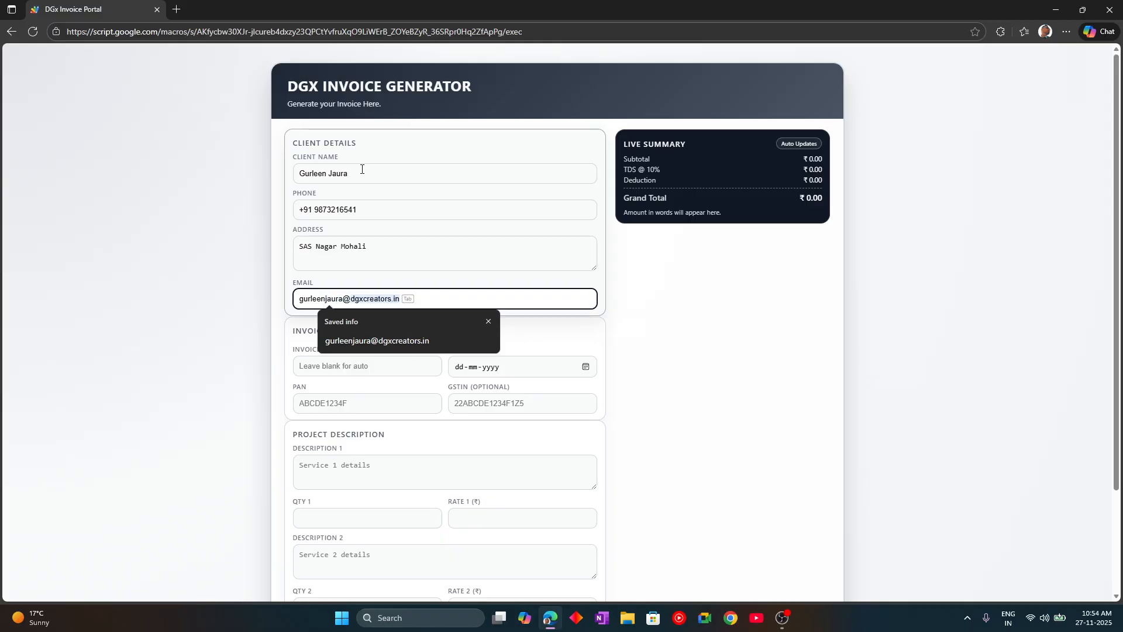
key("Tab")
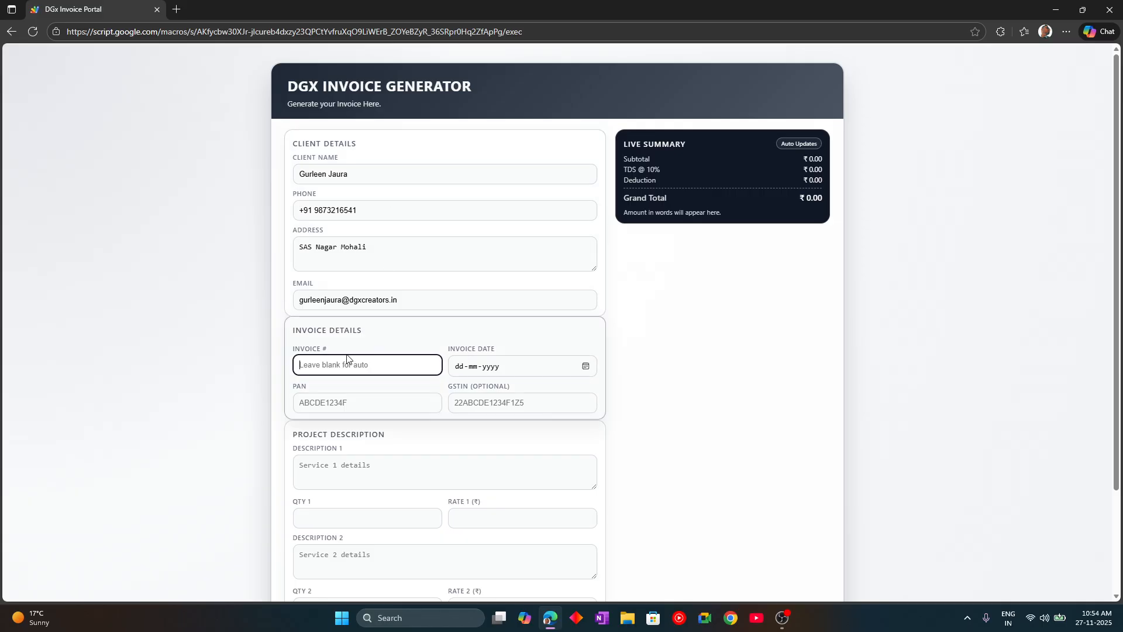
- Set invoice number A0042 and invoice date 27 November 2025
scroll(383, 269, "down", 2)
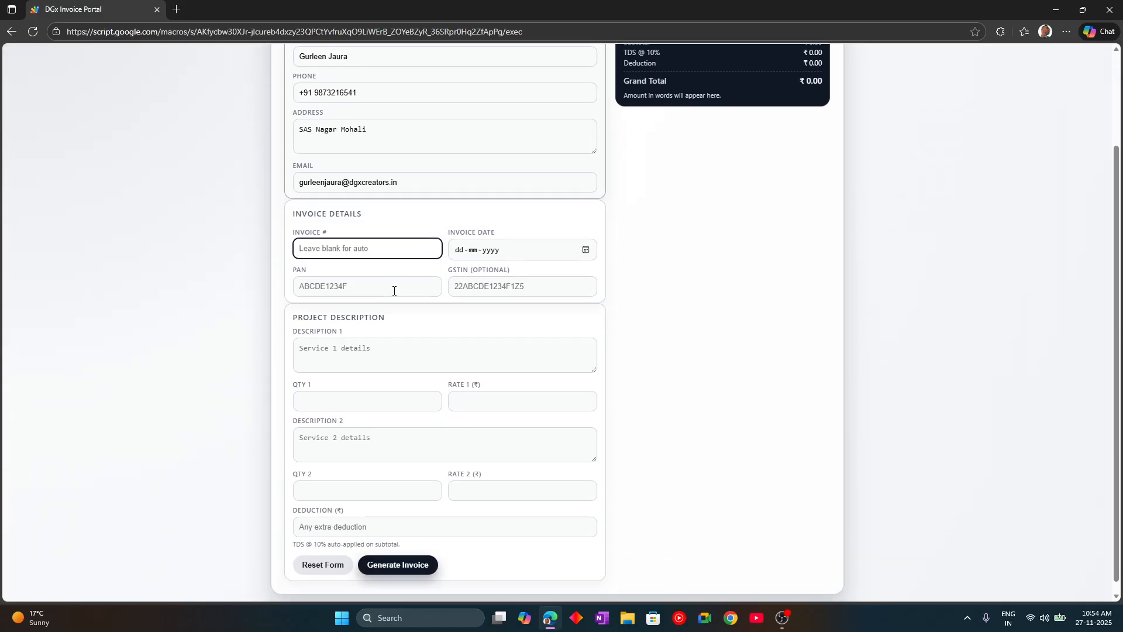
scroll(321, 227, "up", 2)
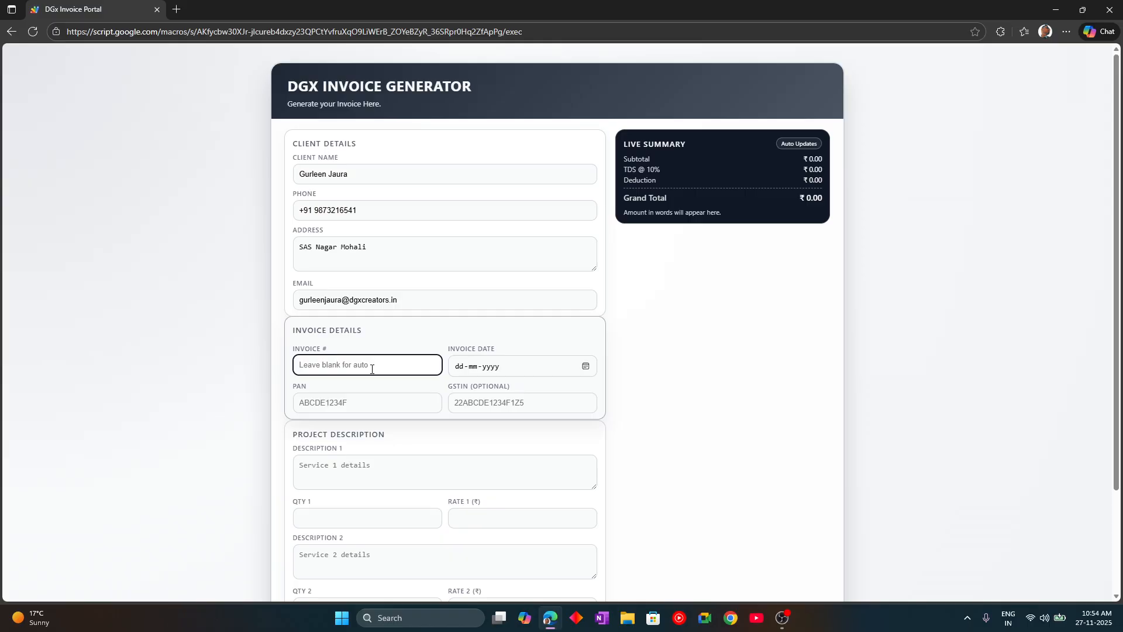
type("A0042")
key("Tab")
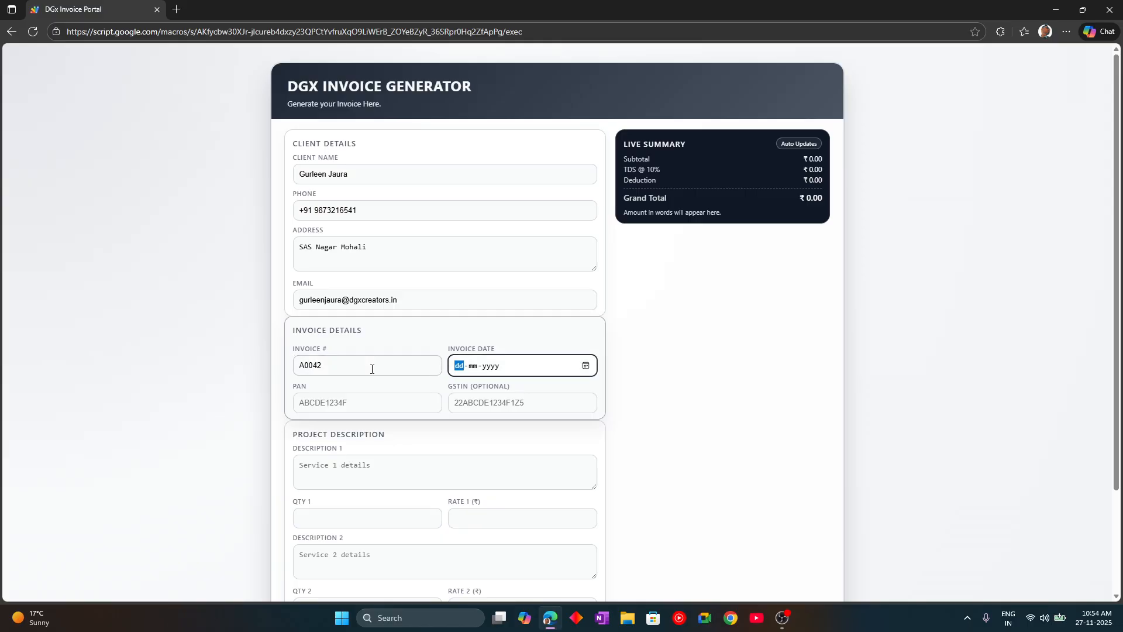
left_click(585, 368)
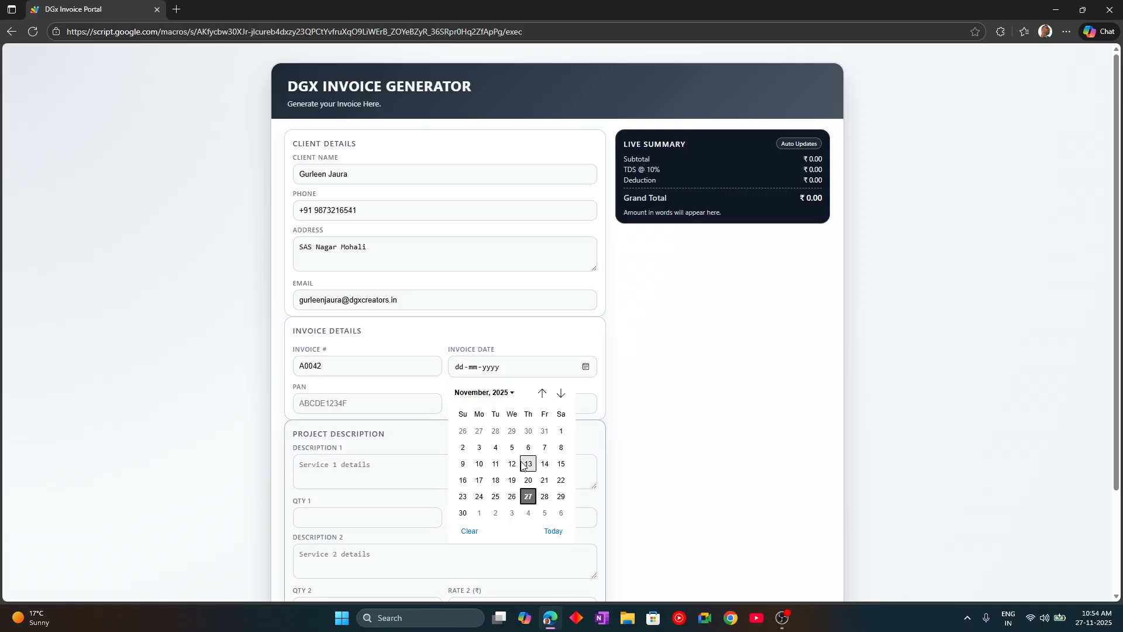
left_click(528, 497)
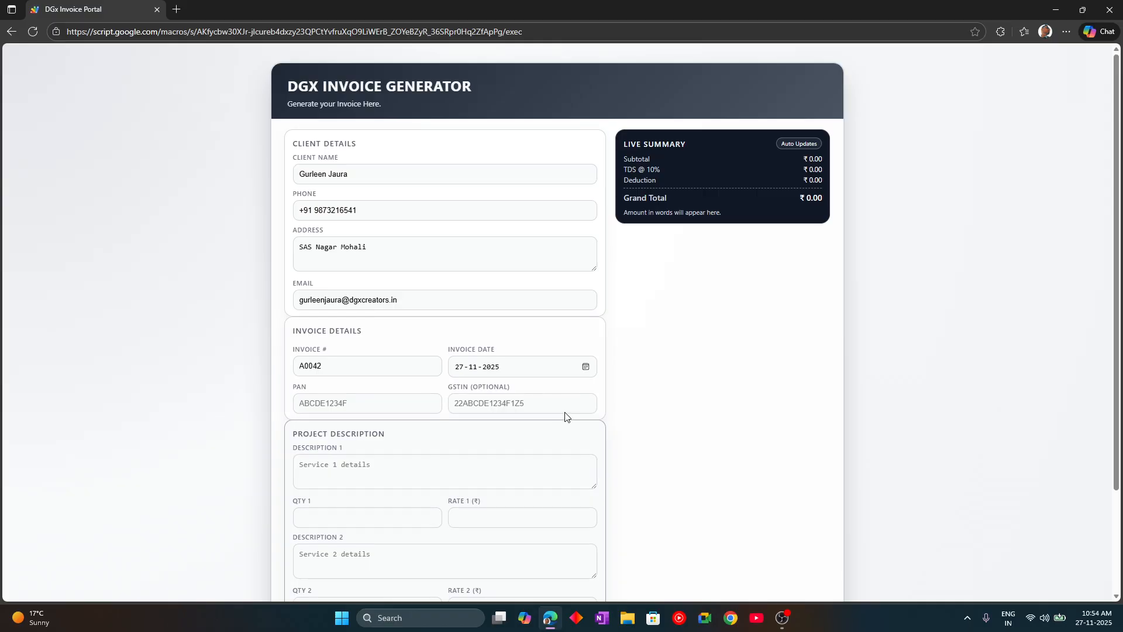
- Enter the client's PAN and set GSTIN to N/A
left_click(363, 411)
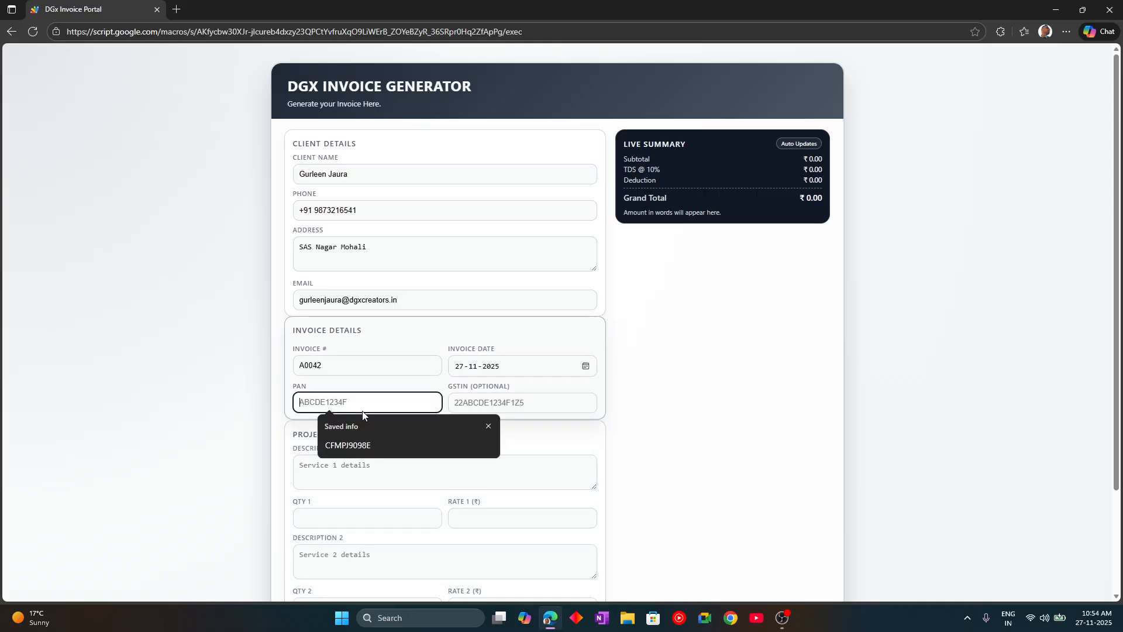
left_click(488, 427)
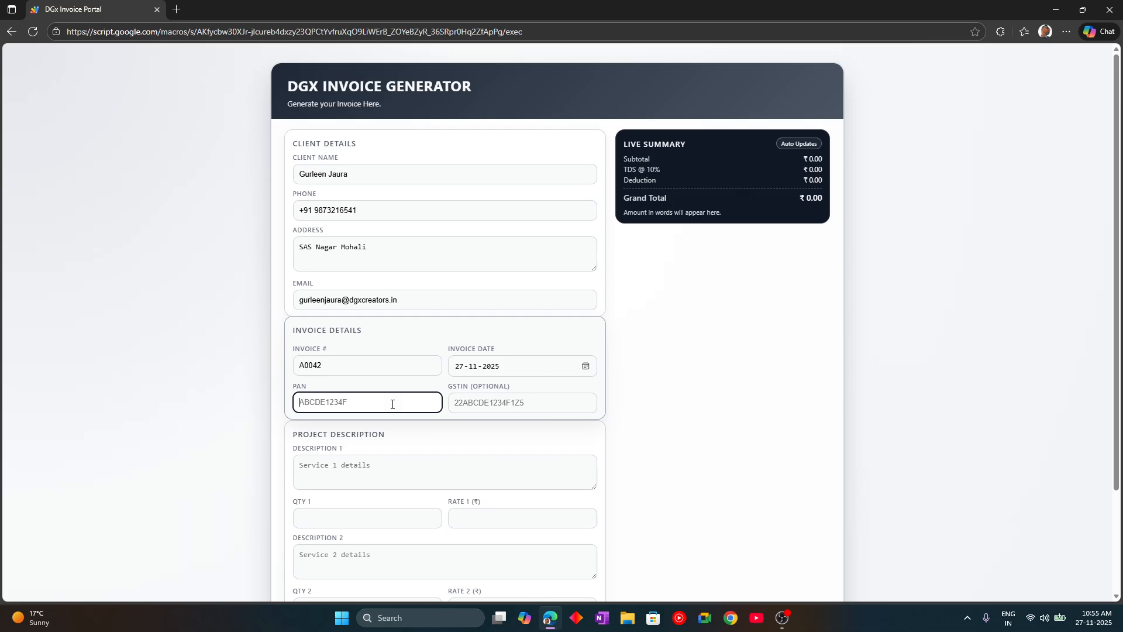
key("Tab")
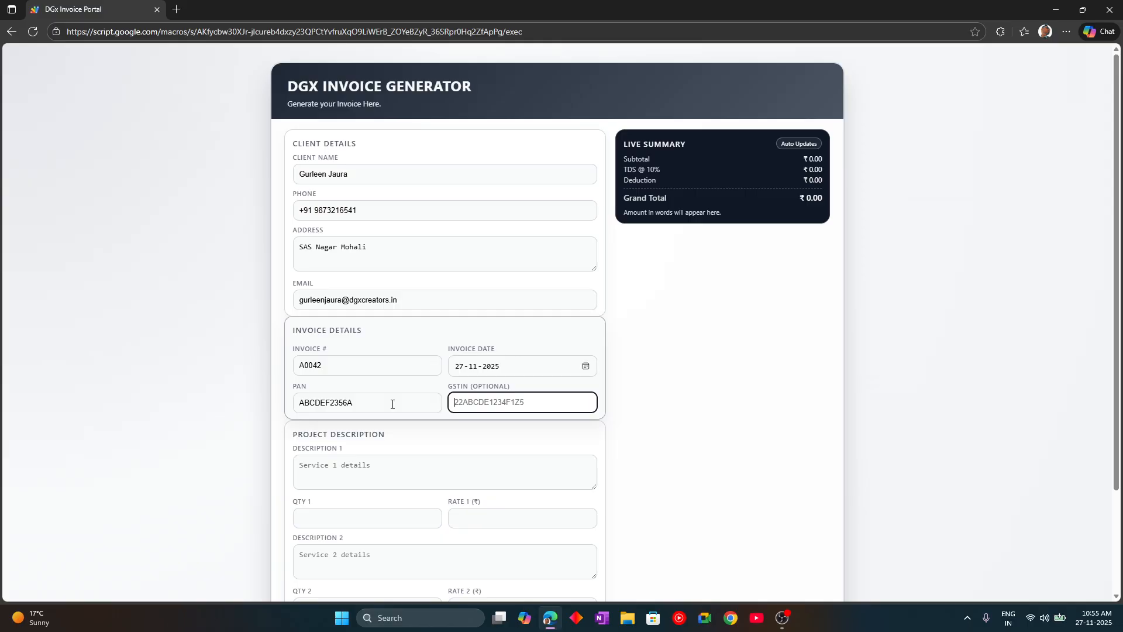
key("Tab")
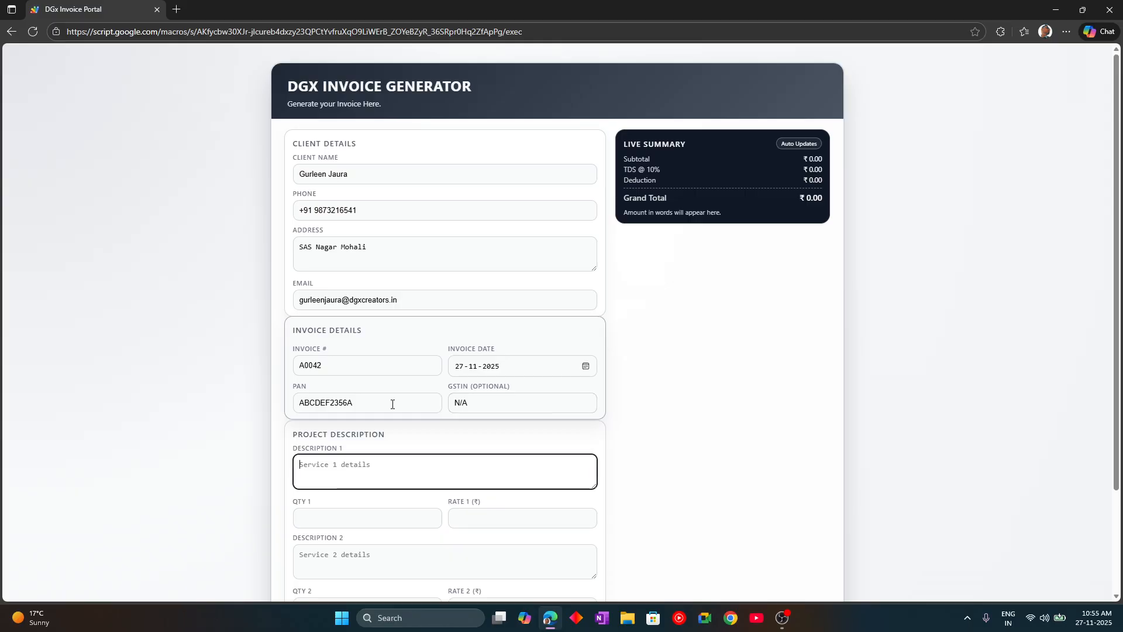
- Add service line 'Live QnA - English' with quantity 50 at rate 80
scroll(392, 403, "down", 2)
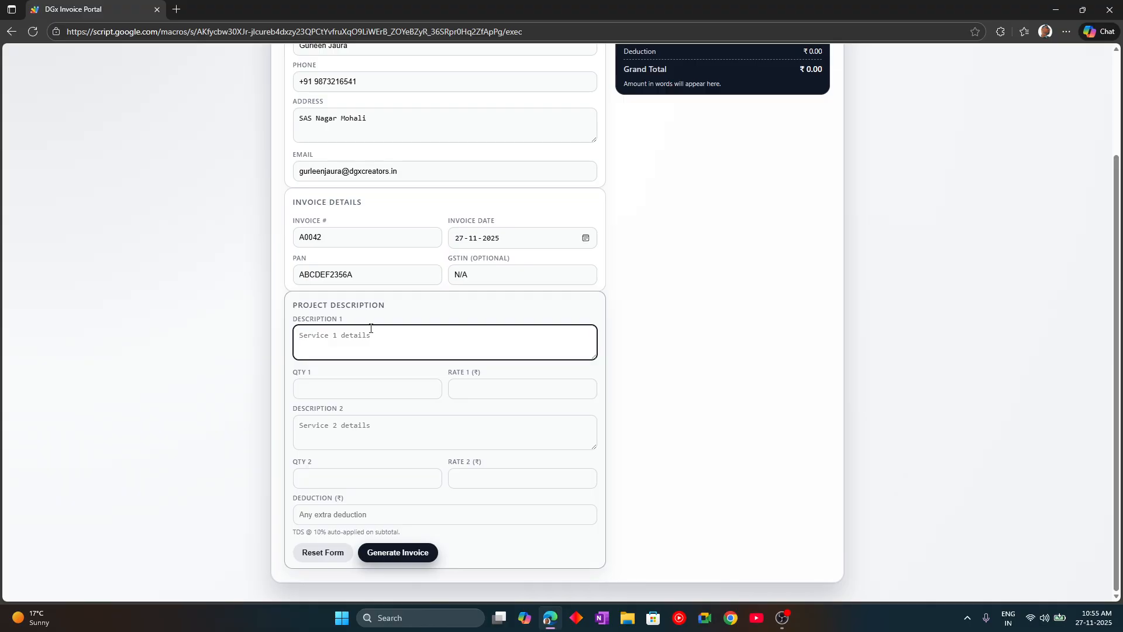
type("Live QnA")
key("BackSpace")
type("- English")
key("Tab")
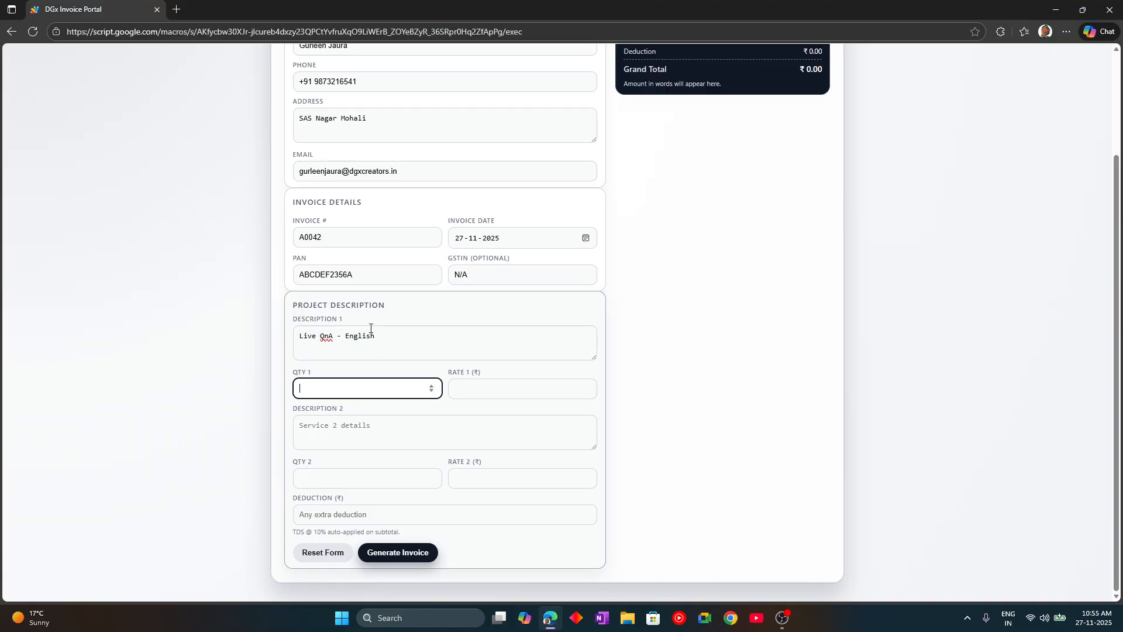
type("50")
key("Tab")
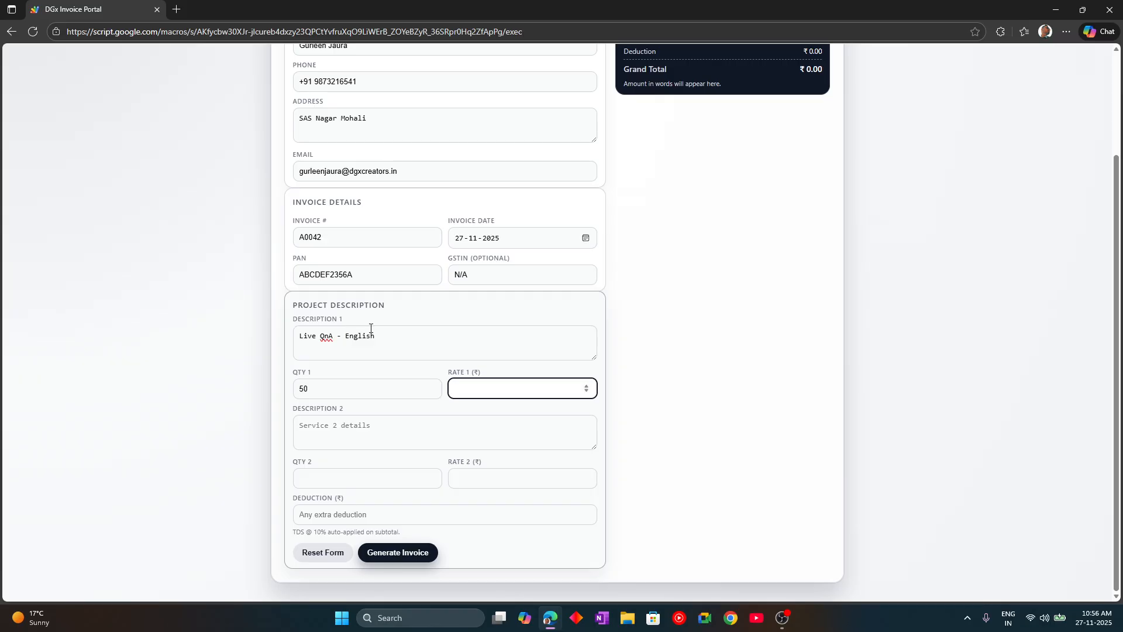
type("80")
- Add 'Live QnA - Science', quantity 50 at rate 80, and a 1000 deduction
key("Tab")
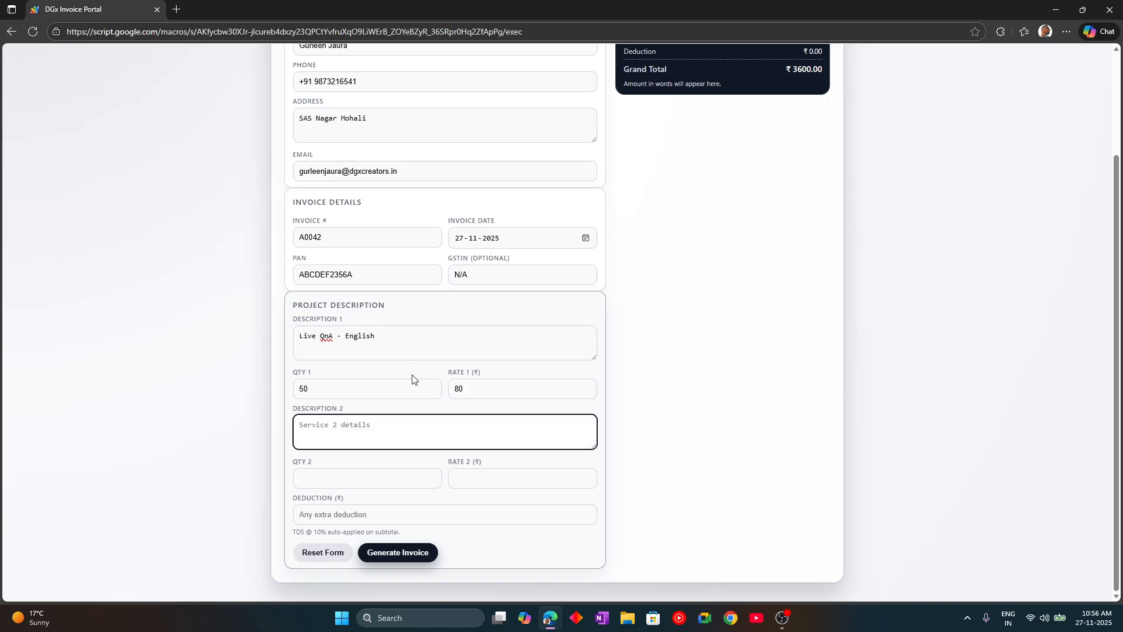
type("Live QnA -")
key("Right")
type("Science")
key("Tab")
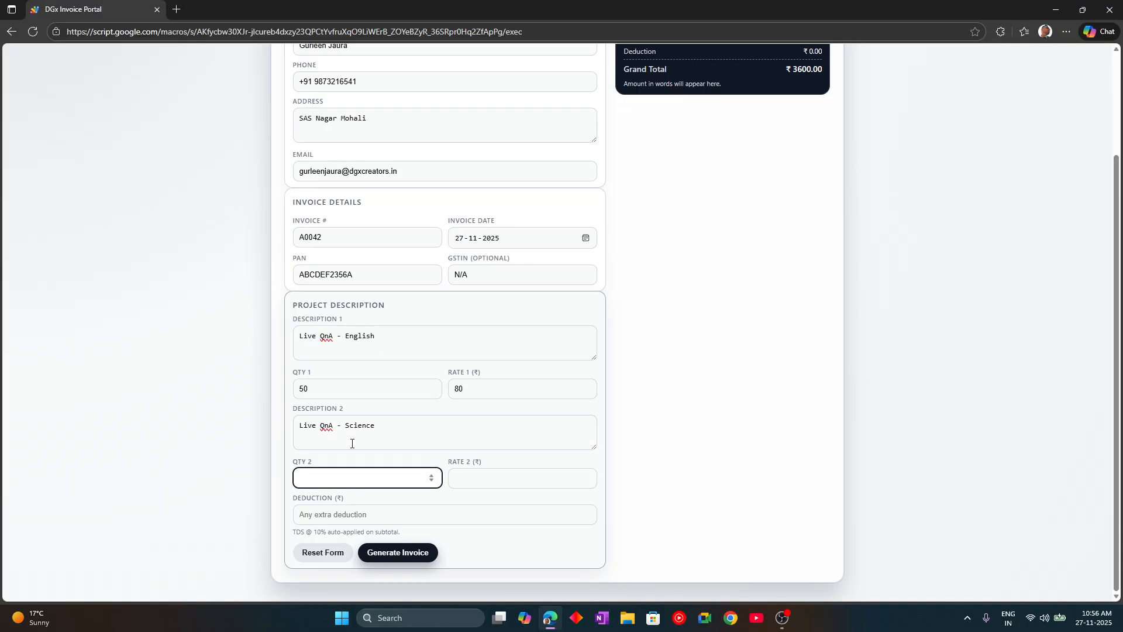
type("50")
key("Tab")
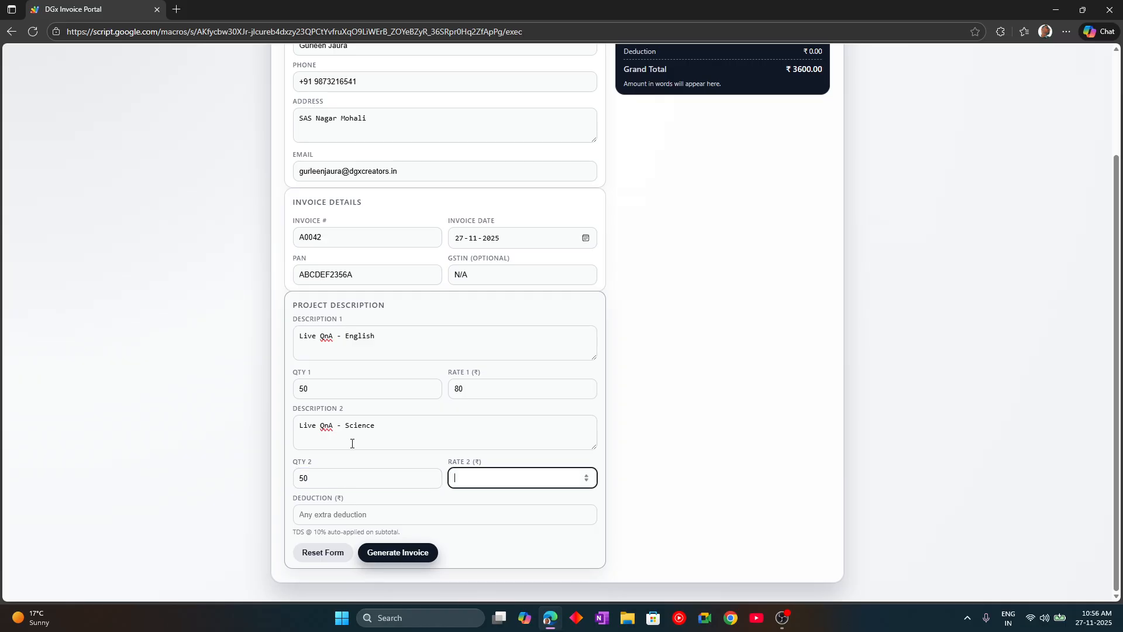
type("80")
key("Tab")
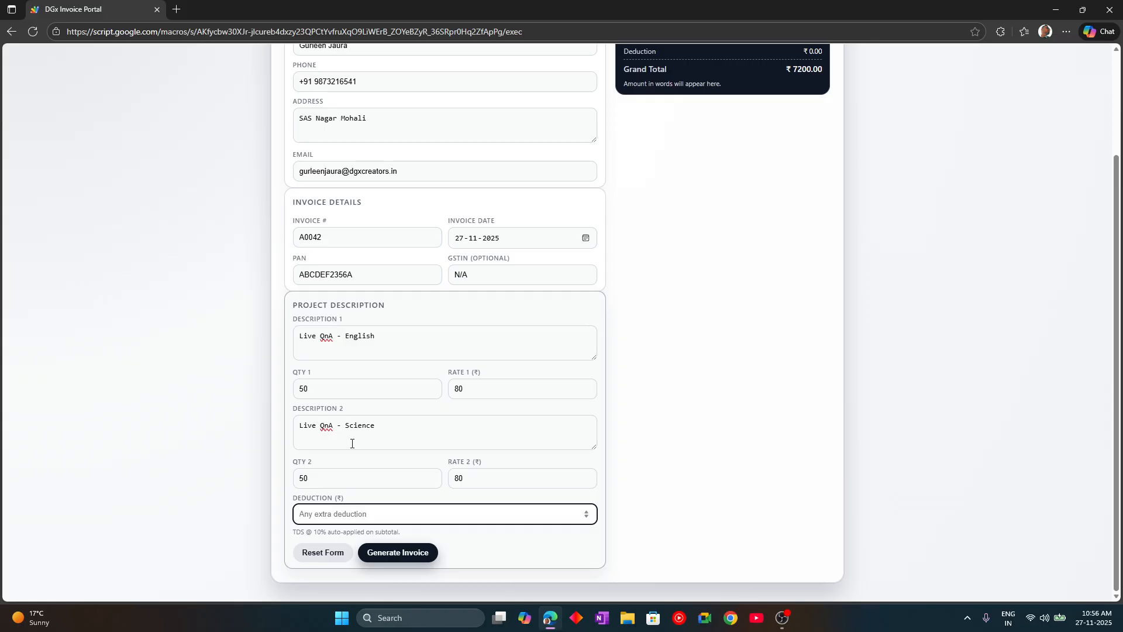
type("1000")
left_click(742, 324)
scroll(741, 324, "up", 3)
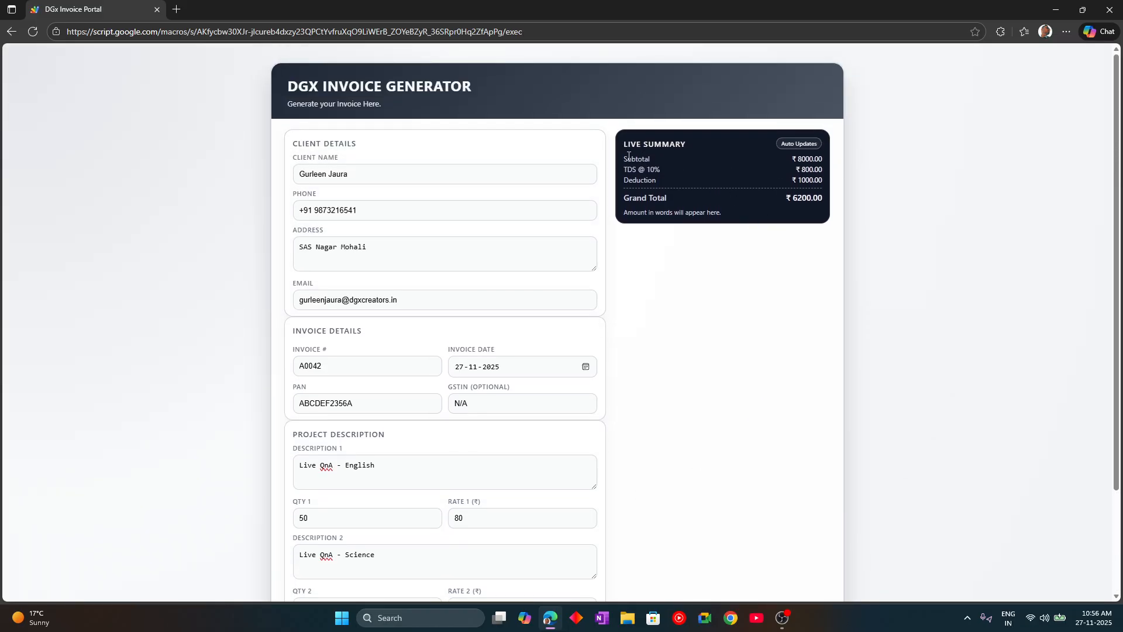
left_click_drag(622, 158, 800, 228)
left_click(800, 228)
scroll(503, 294, "down", 2)
scroll(509, 316, "up", 2)
left_click(671, 257)
left_click_drag(625, 173, 828, 163)
left_click(714, 184)
left_click(723, 179)
left_click_drag(800, 170, 833, 182)
left_click(746, 186)
left_click(794, 200)
scroll(790, 205, "down", 3)
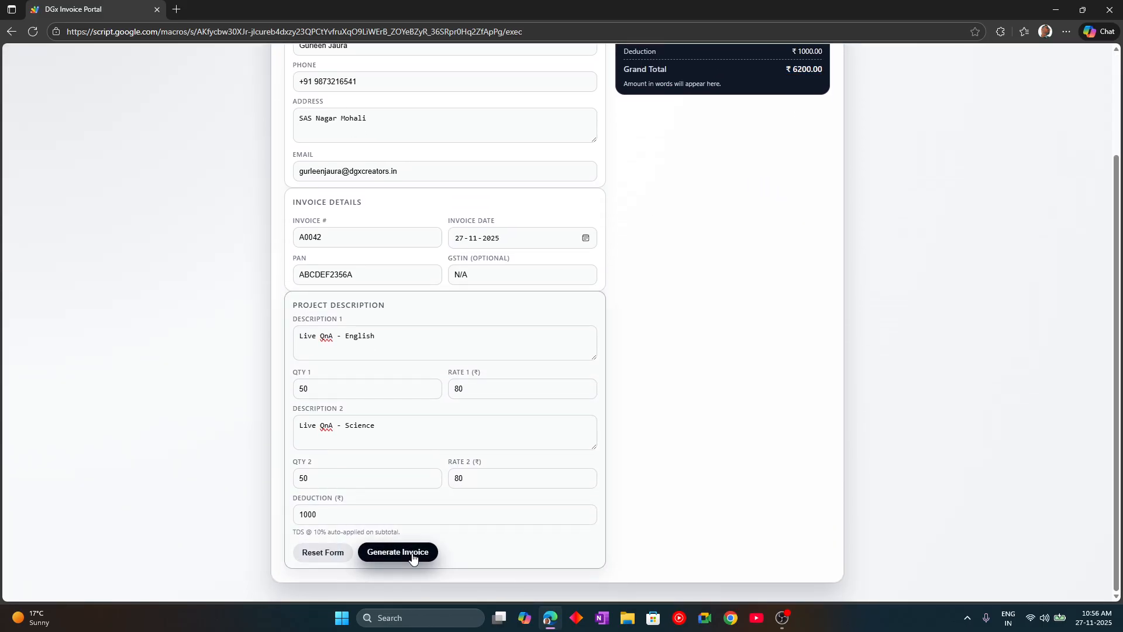
- Generate the invoice Doc and PDF for A0042 and wait for the result
left_click(412, 559)
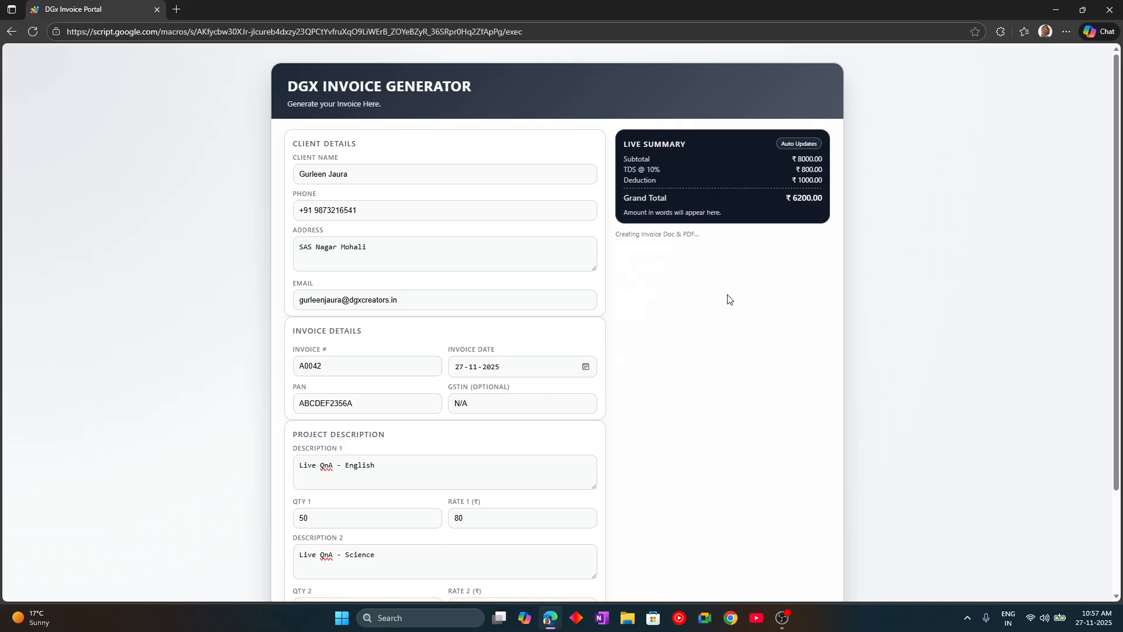
scroll(725, 299, "down", 1)
scroll(719, 300, "down", 1)
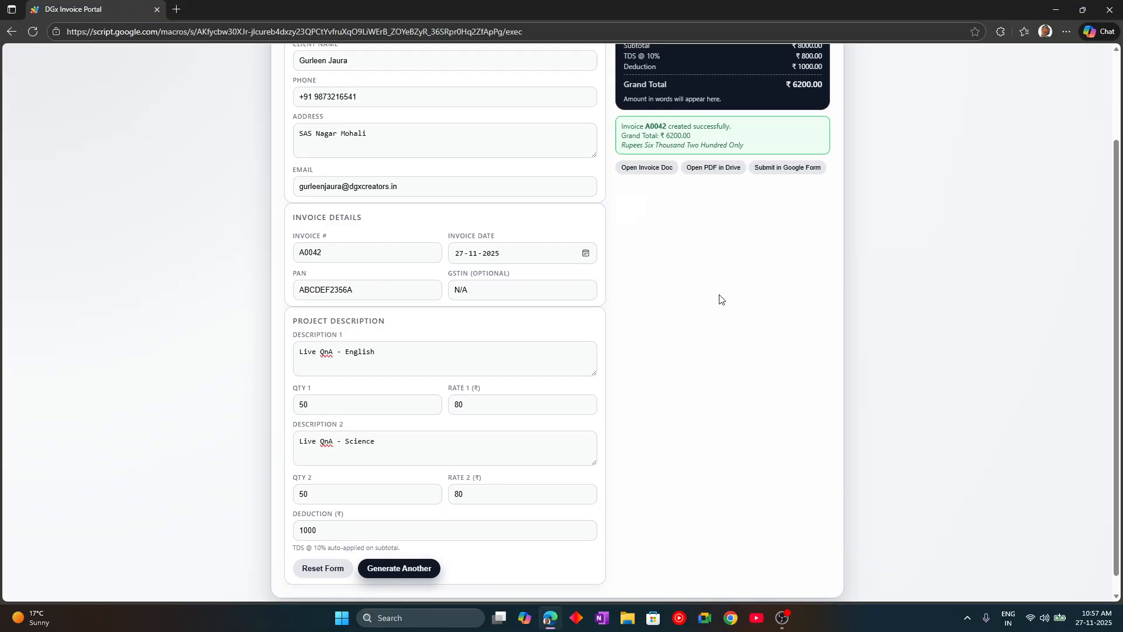
- Open the generated Invoice_A0042 Google Doc, then close it to return to the portal
scroll(720, 300, "up", 2)
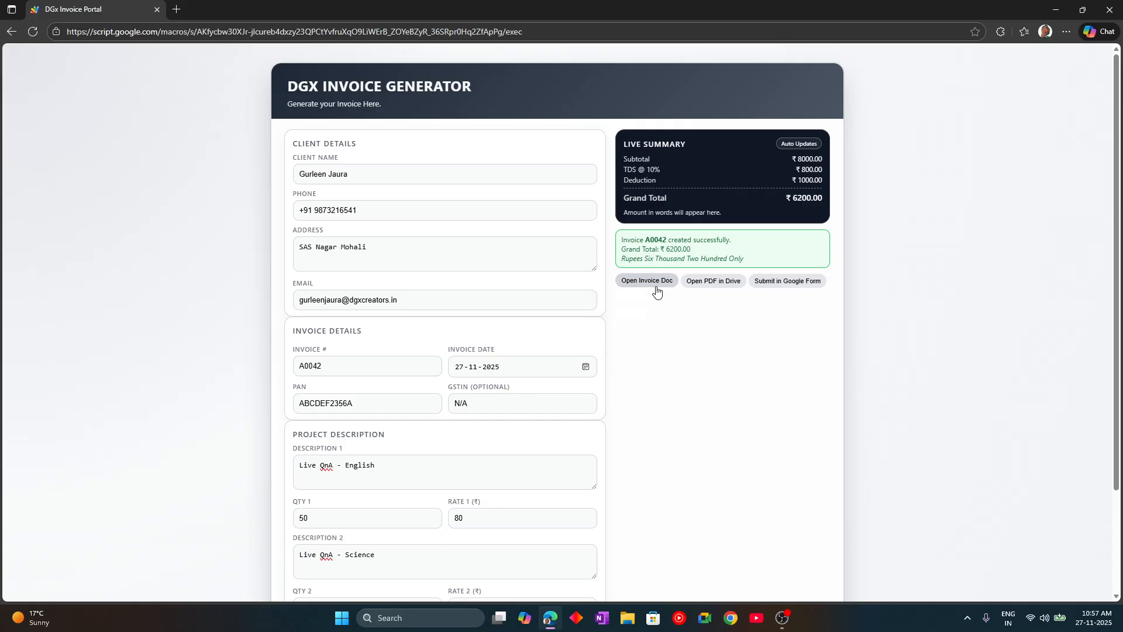
left_click(651, 283)
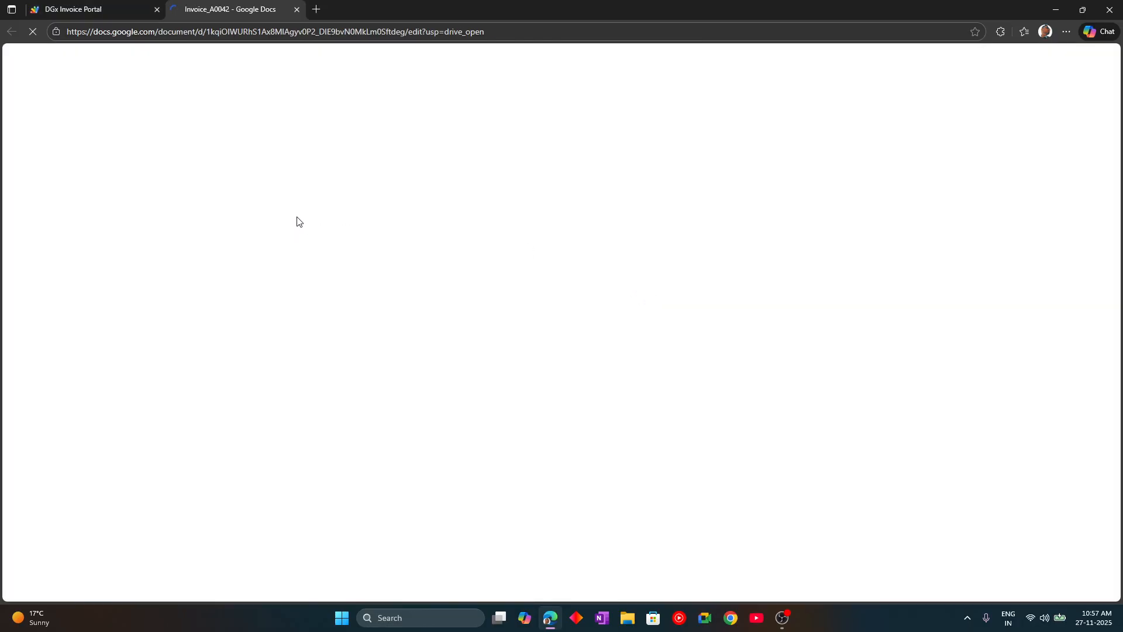
left_click(296, 10)
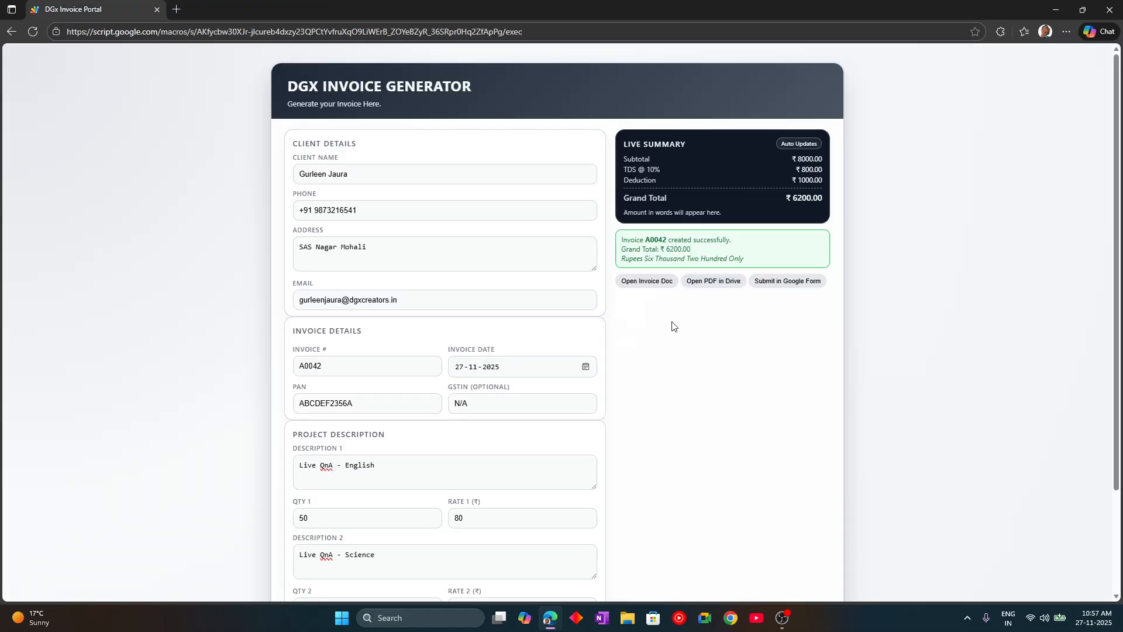
- Open Invoice_A0042.pdf in Google Drive and scroll through its preview
left_click(715, 282)
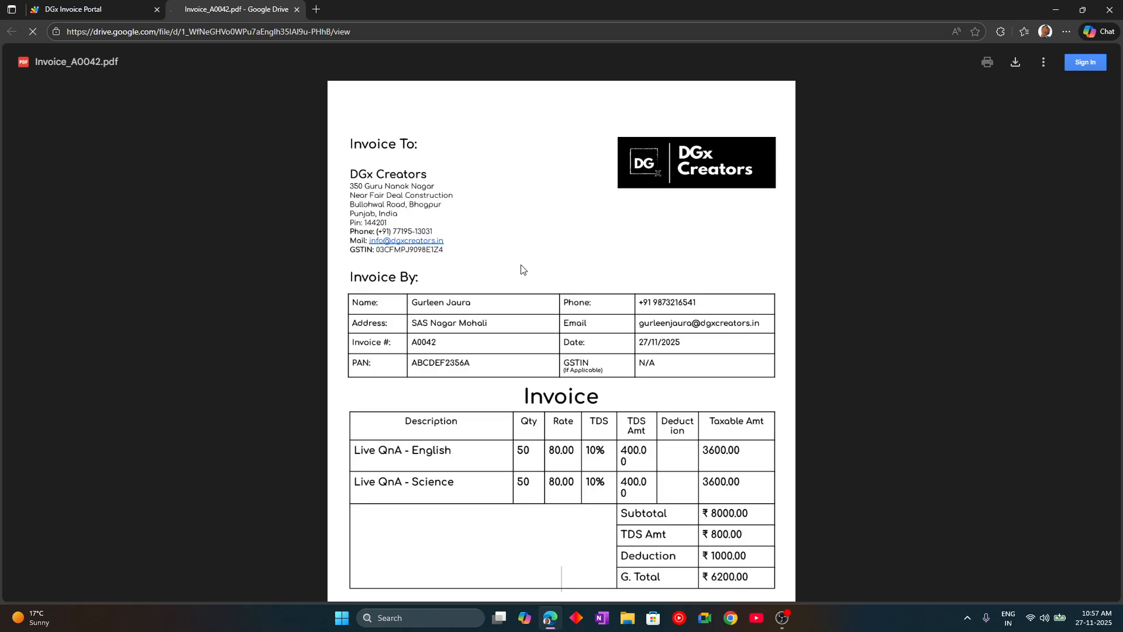
scroll(520, 257, "down", 3)
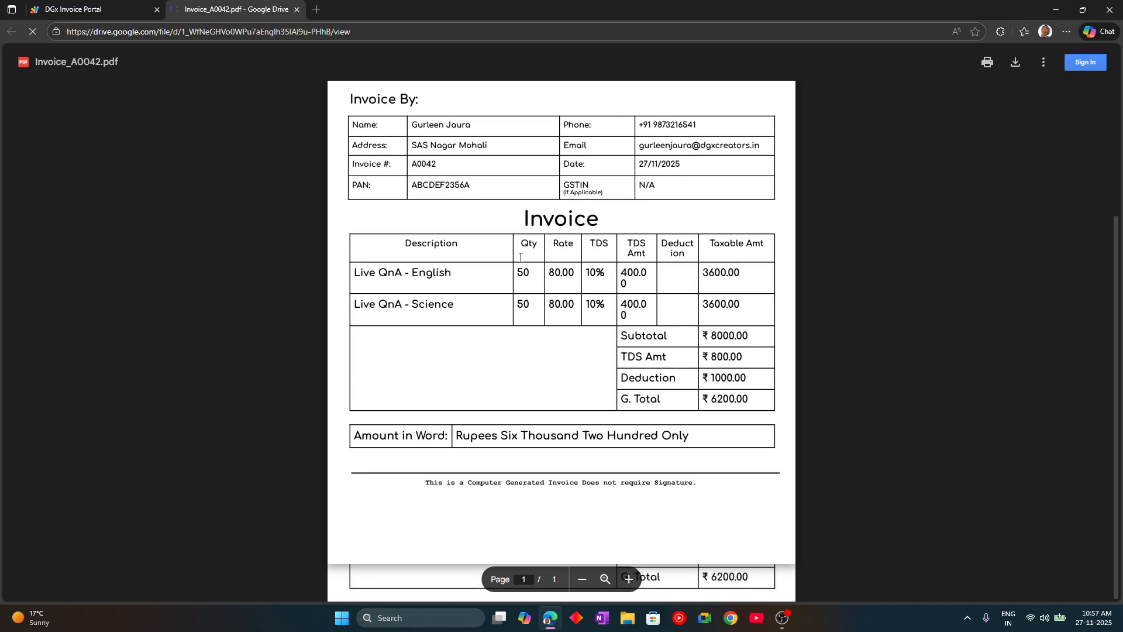
scroll(520, 255, "up", 3)
scroll(520, 254, "down", 3)
scroll(519, 252, "up", 1)
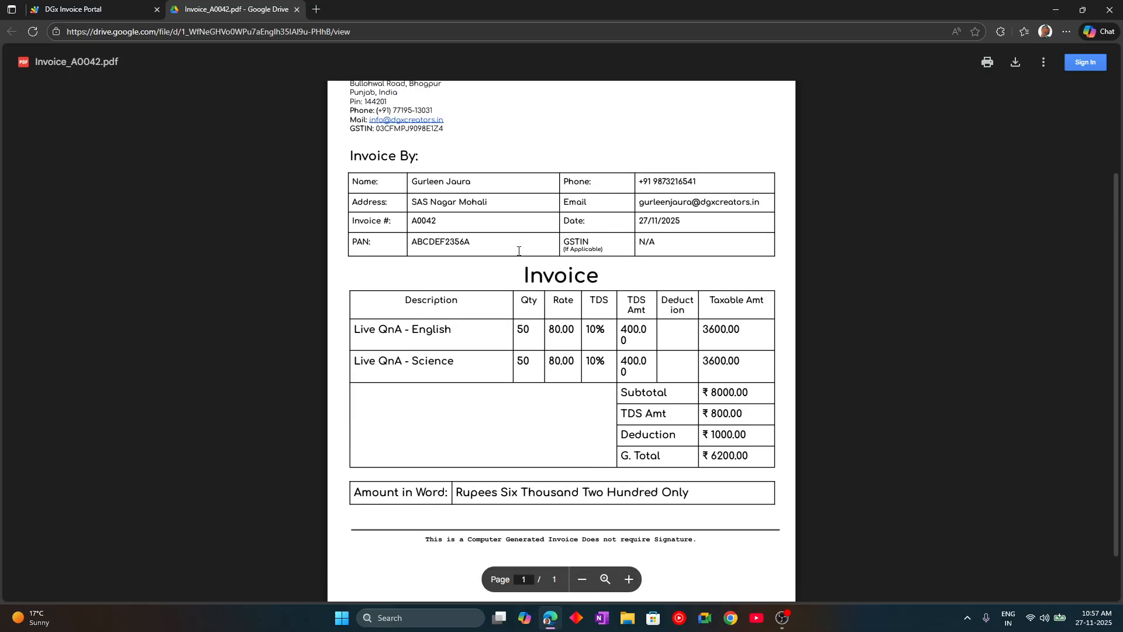
scroll(518, 251, "down", 1)
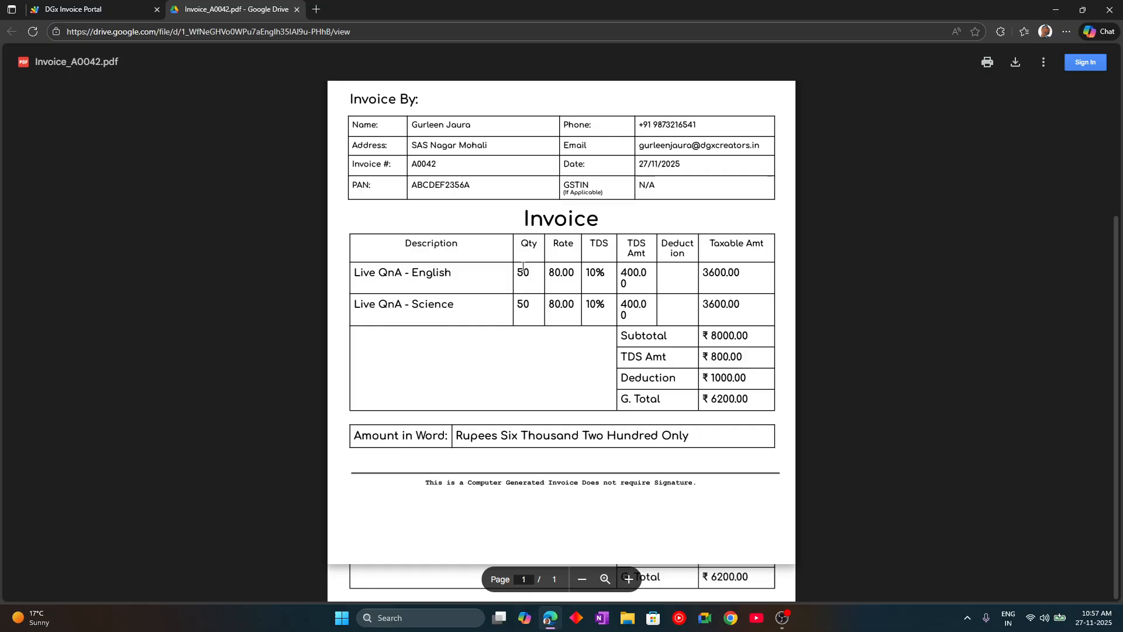
scroll(521, 266, "up", 3)
- Start a Save-as download of the PDF, cancel it, and close the preview tab
left_click(1017, 63)
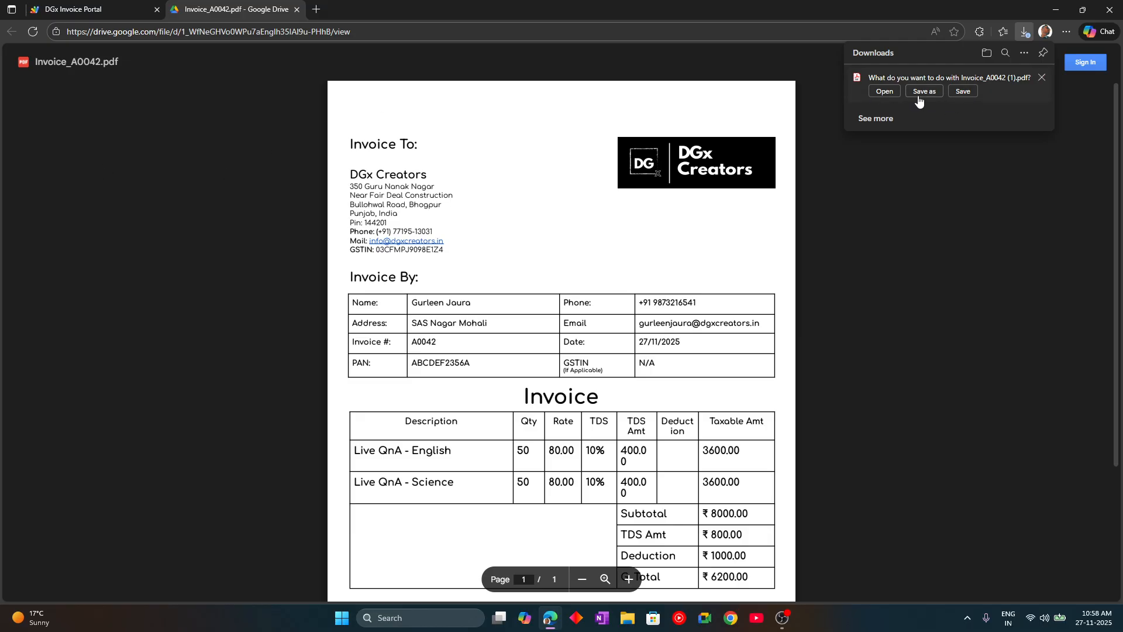
left_click(939, 91)
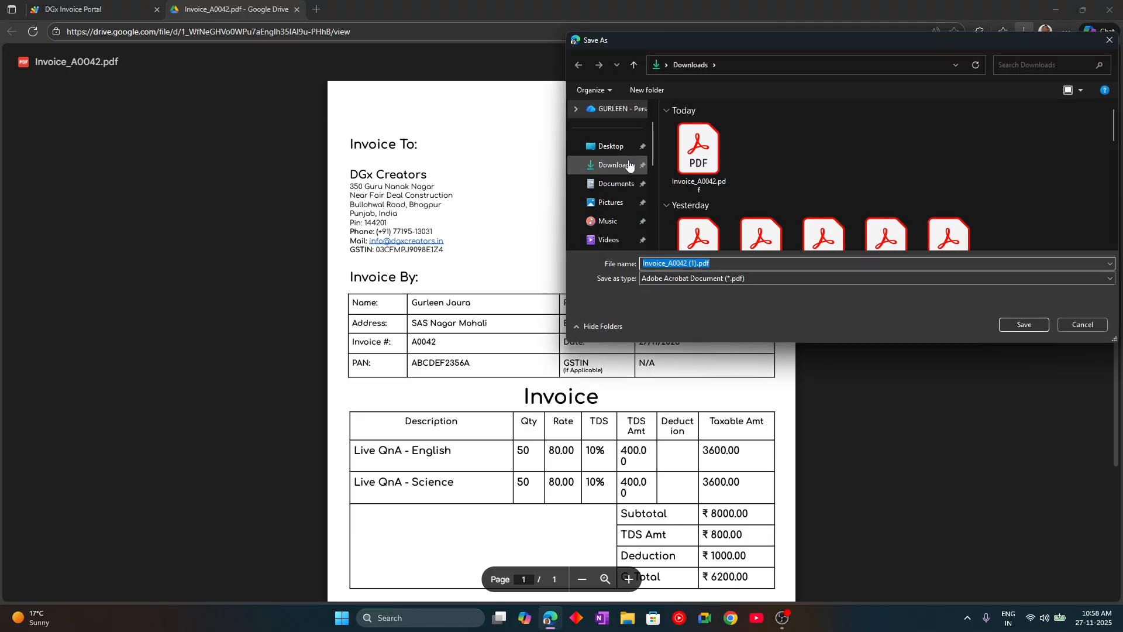
left_click(1082, 325)
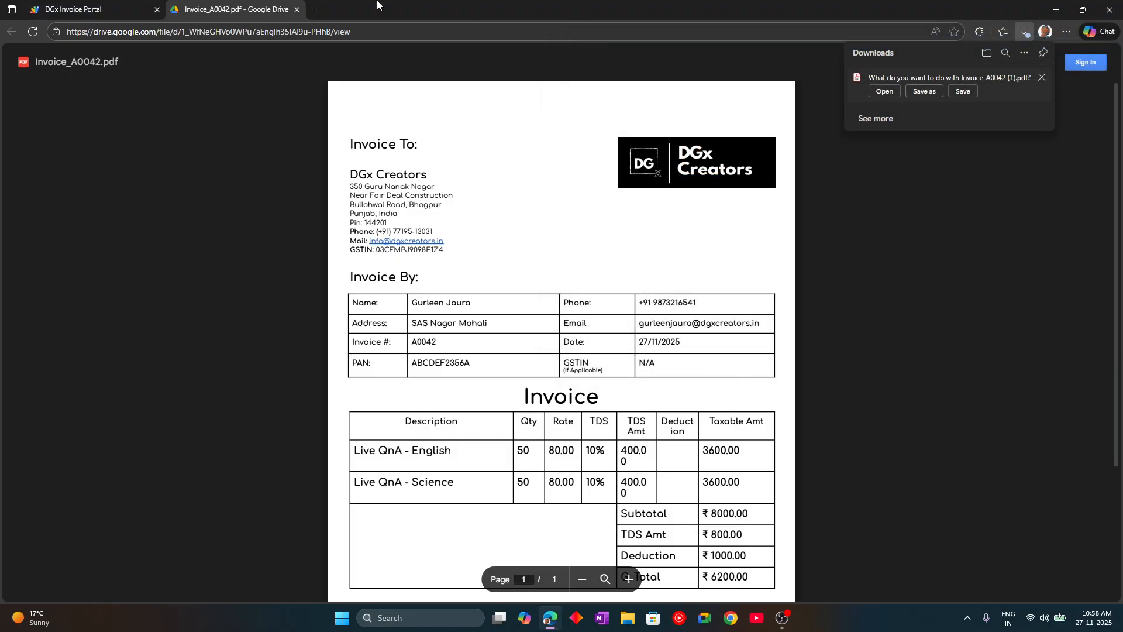
left_click(298, 10)
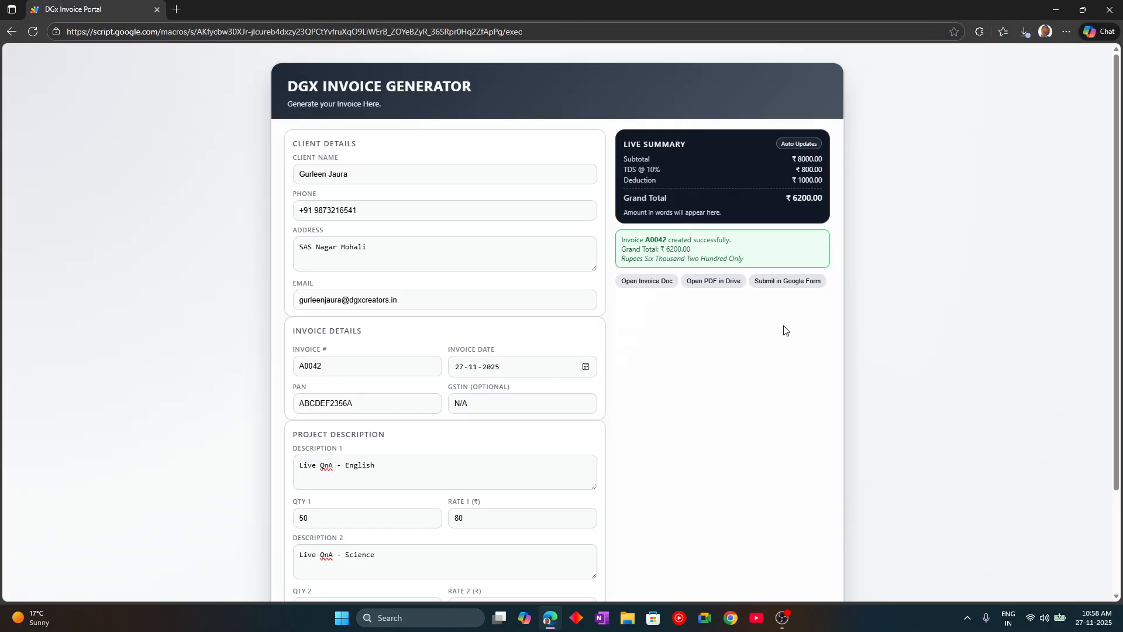
- Open the submission Google Form, signing in with the personal Gmail account and its passkey PIN
left_click(788, 281)
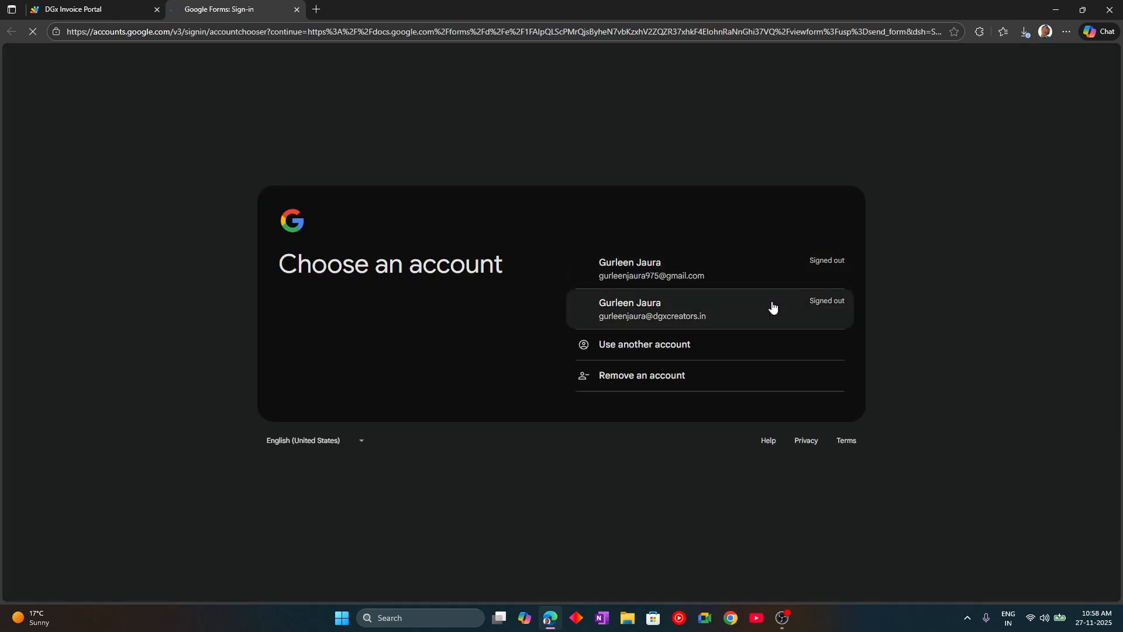
left_click(701, 280)
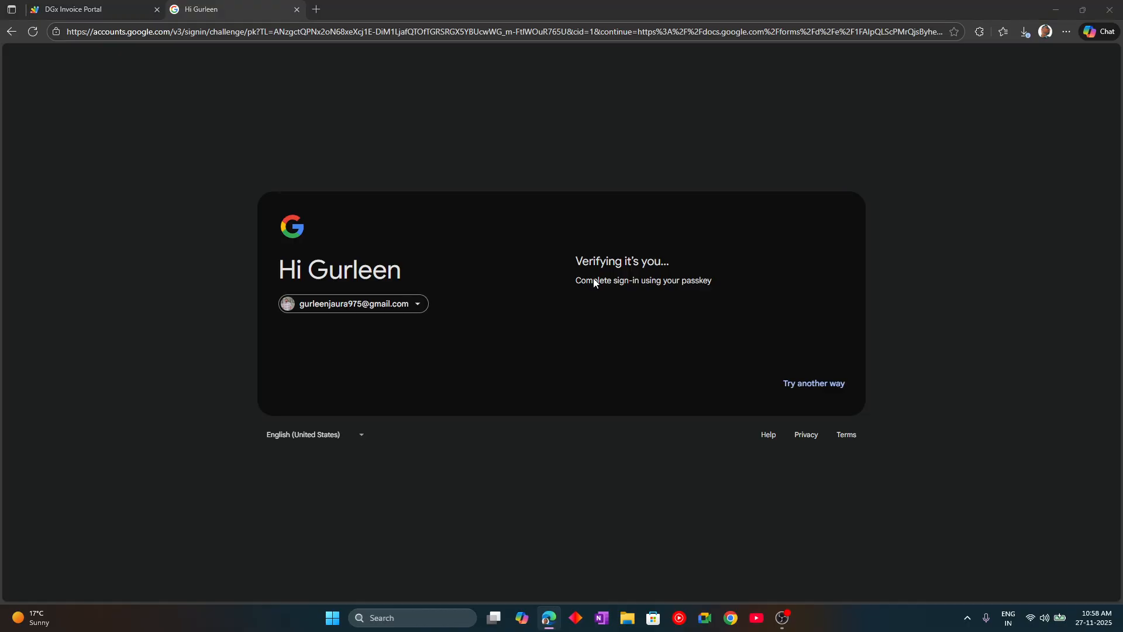
type("••••")
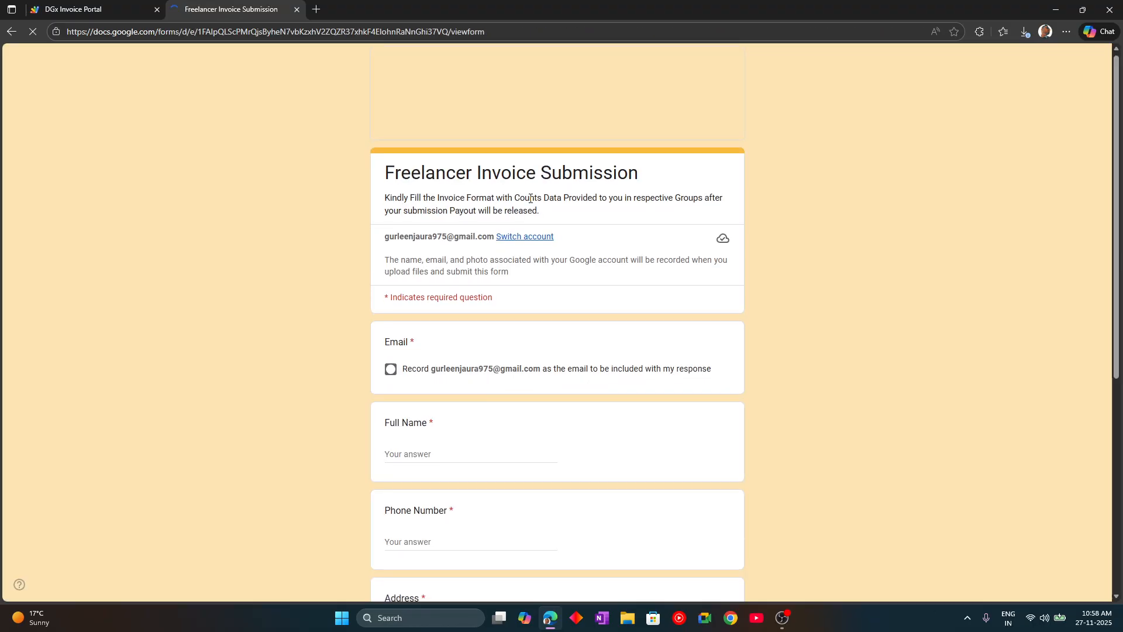
- Fill in the client's full name, phone number and address on the form
scroll(529, 204, "down", 5)
left_click(469, 165)
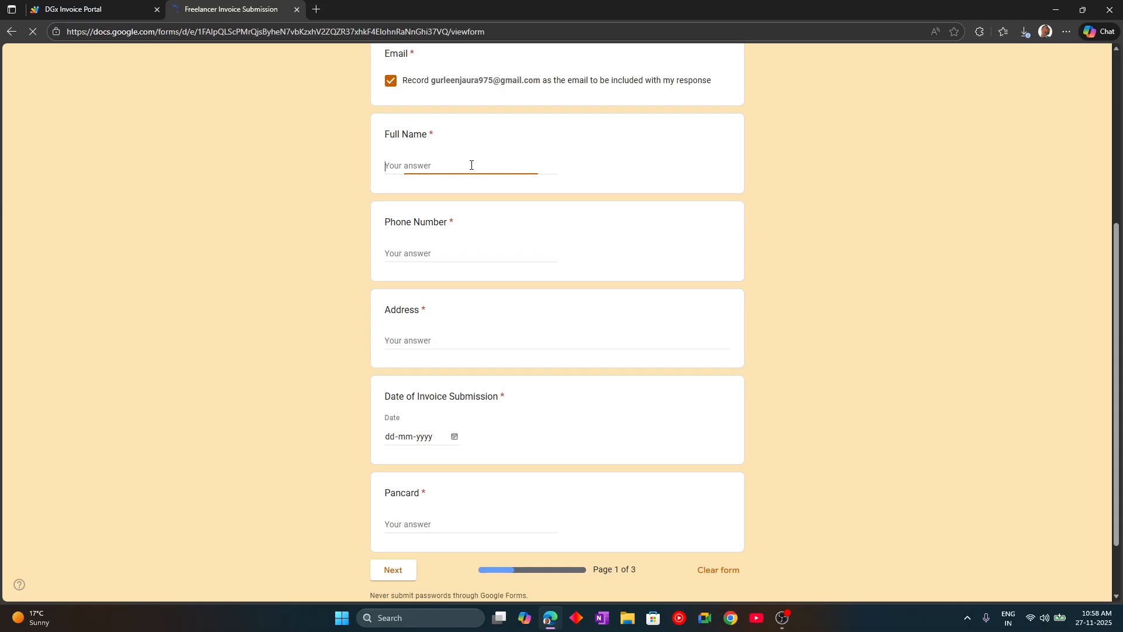
key("Tab")
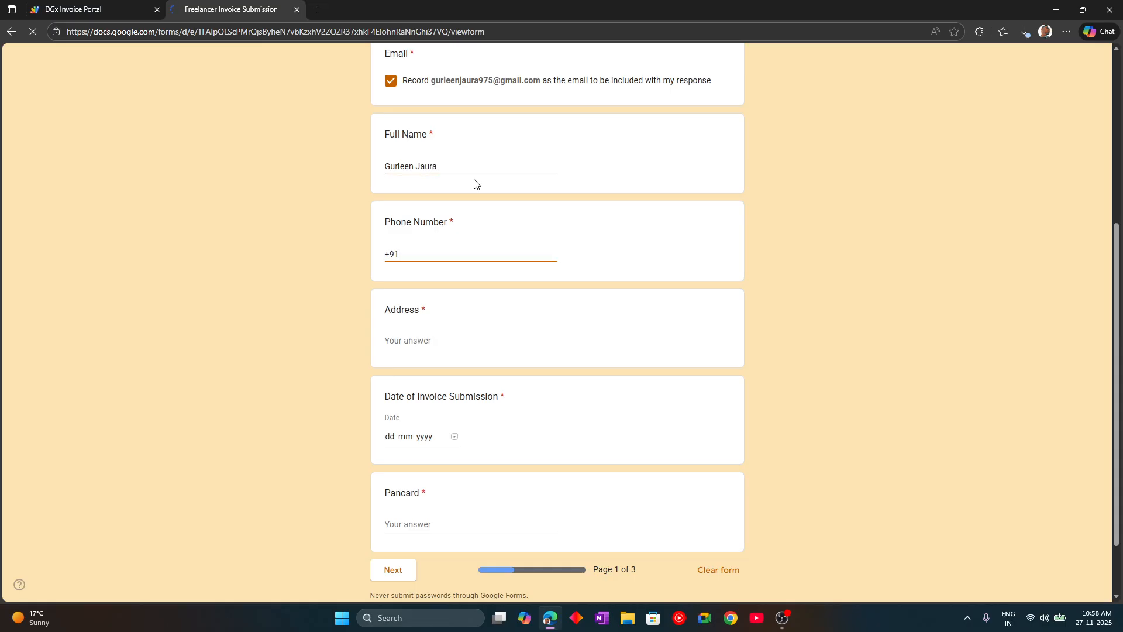
key("Tab")
type("SAS")
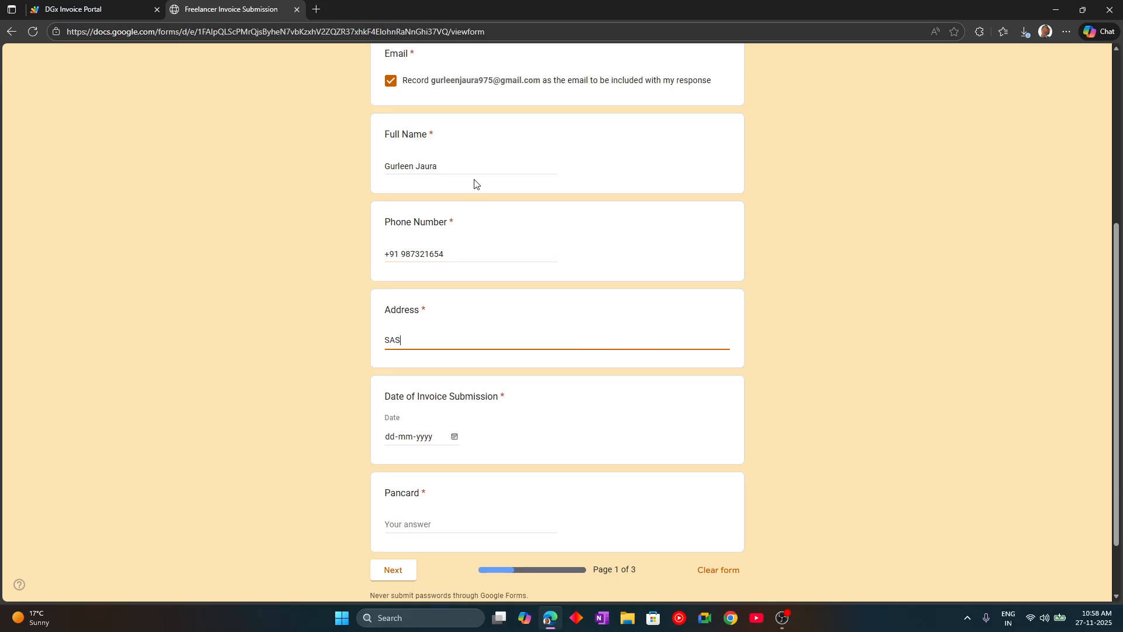
type(" Nagar")
key("Tab")
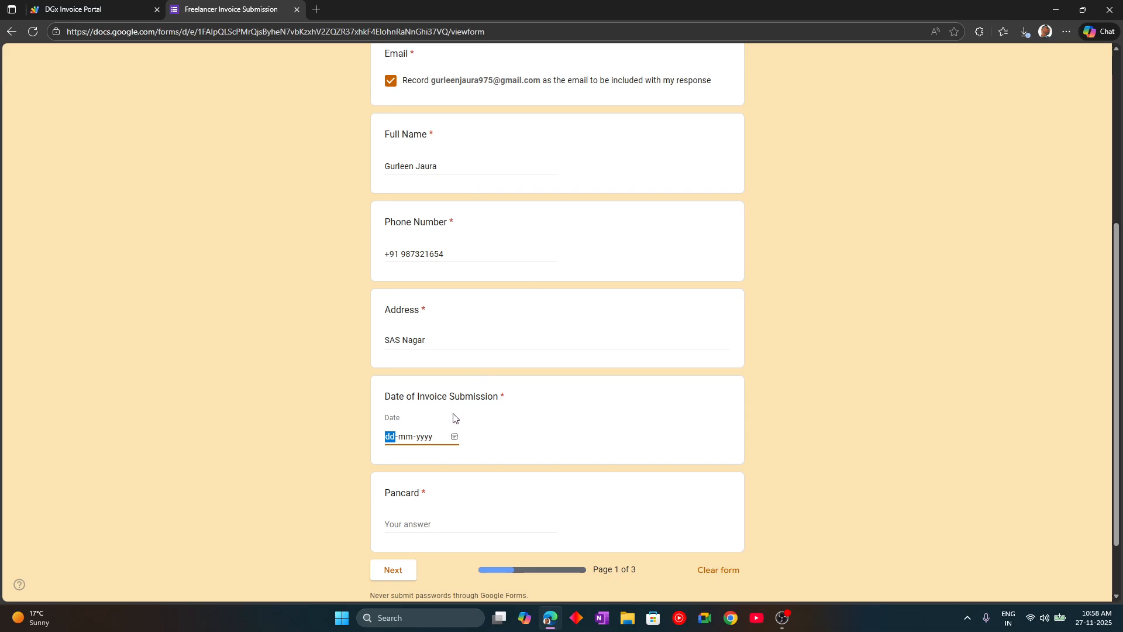
- Set the submission date to 27 November, enter the PAN, and go to the next page
left_click(456, 437)
left_click(466, 381)
scroll(451, 462, "down", 2)
left_click(444, 449)
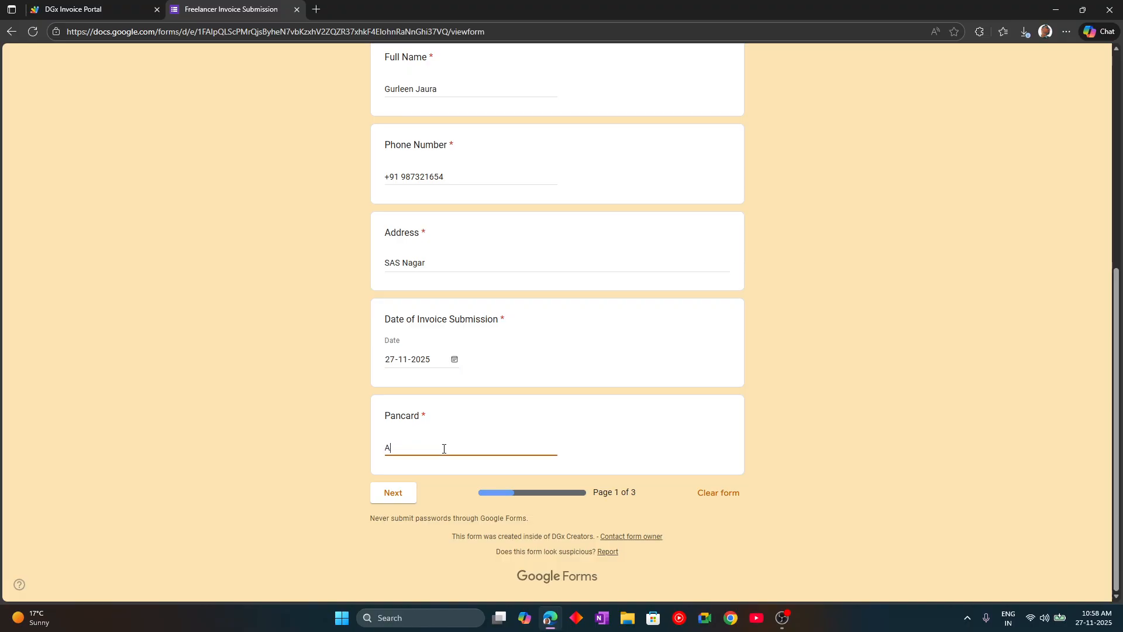
key("Tab")
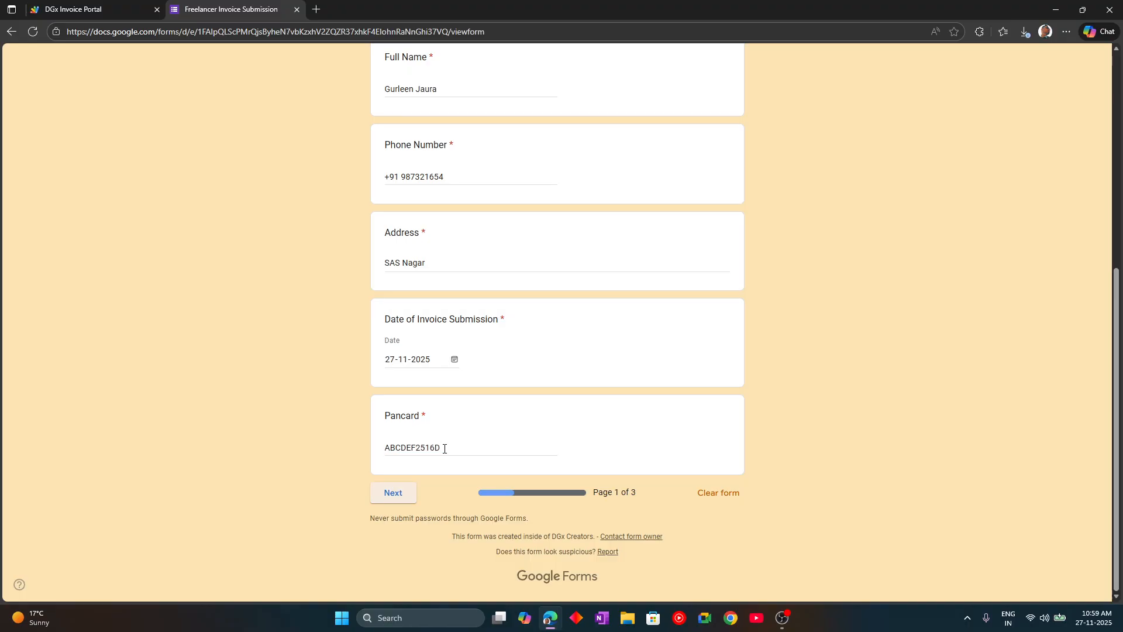
left_click(404, 500)
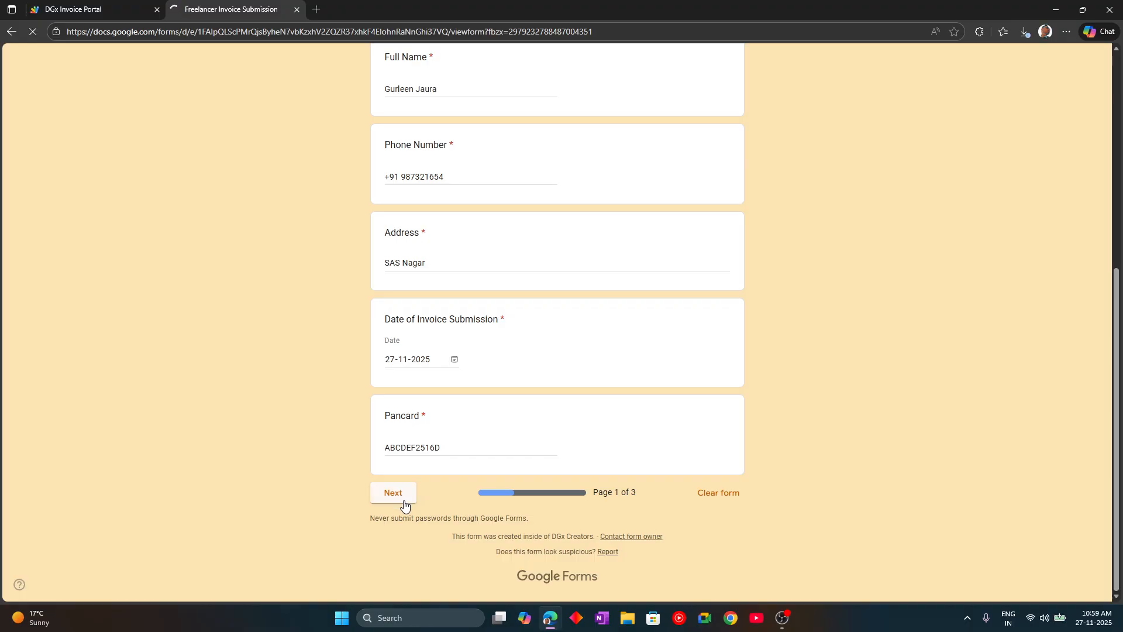
- Mark the invoice as issued by Expert for project LIT K-1 New Media
scroll(423, 503, "down", 2)
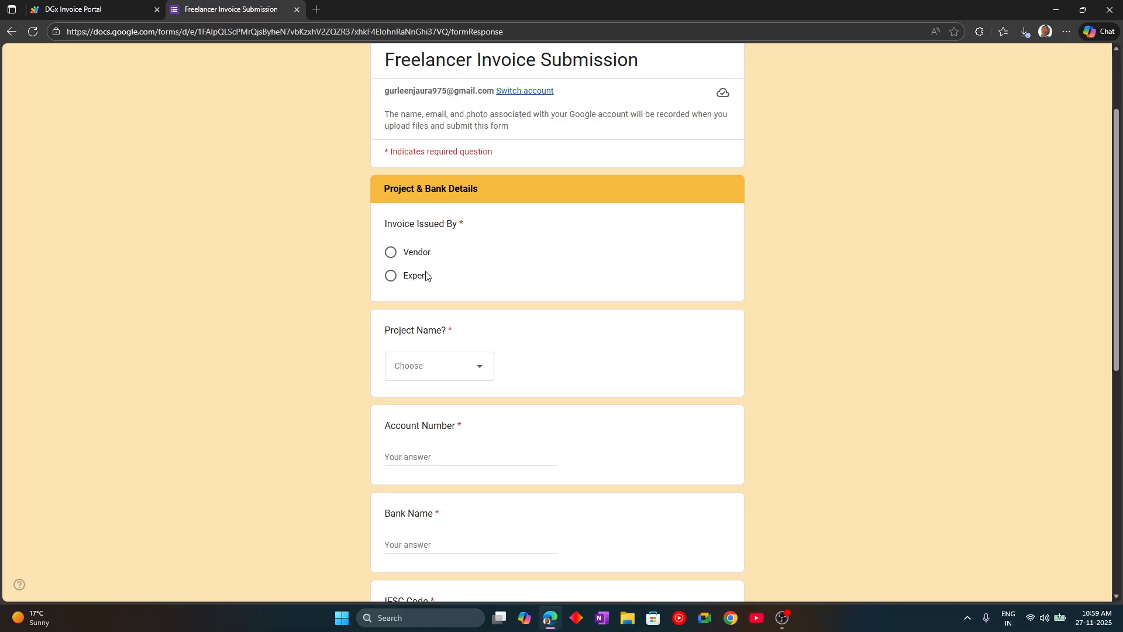
left_click(417, 277)
scroll(418, 266, "down", 4)
scroll(425, 265, "up", 2)
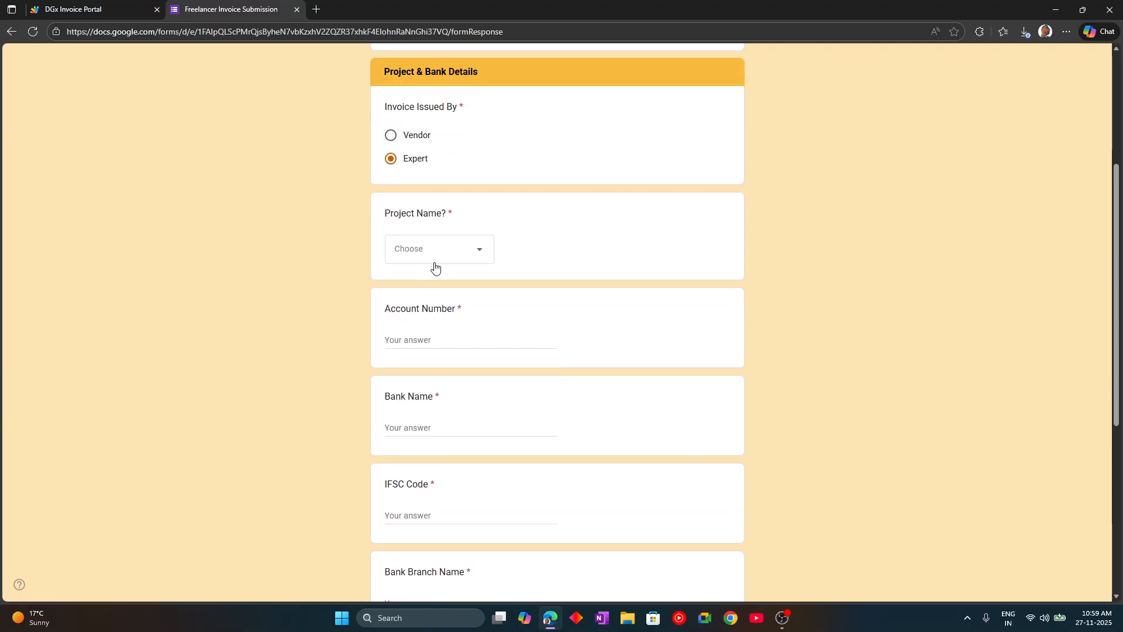
left_click(437, 256)
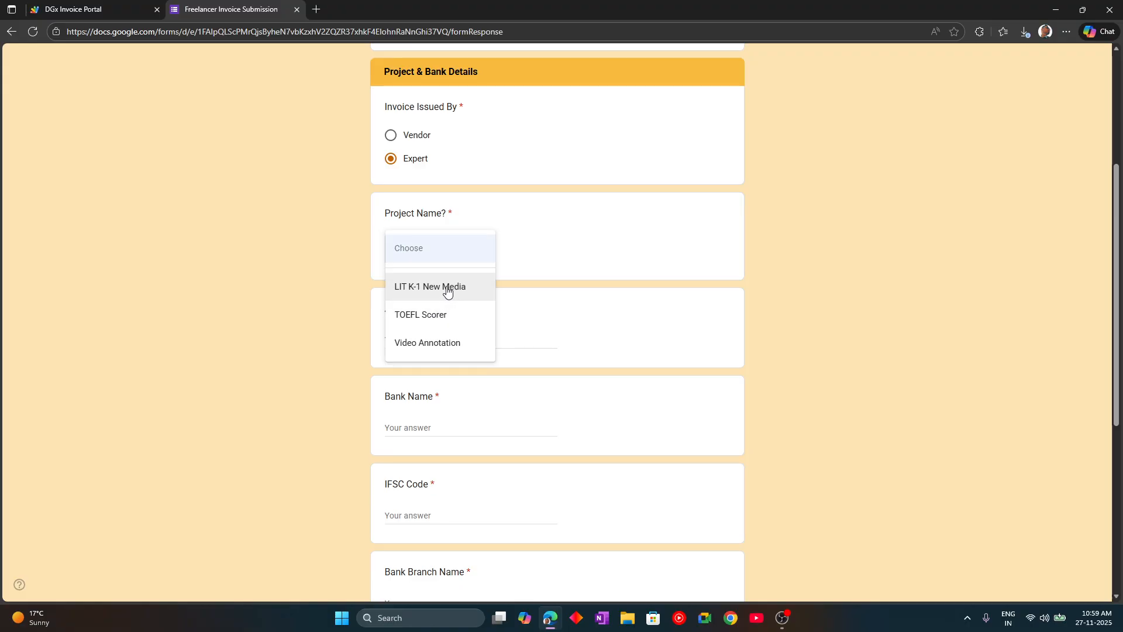
left_click(447, 286)
scroll(447, 292, "down", 4)
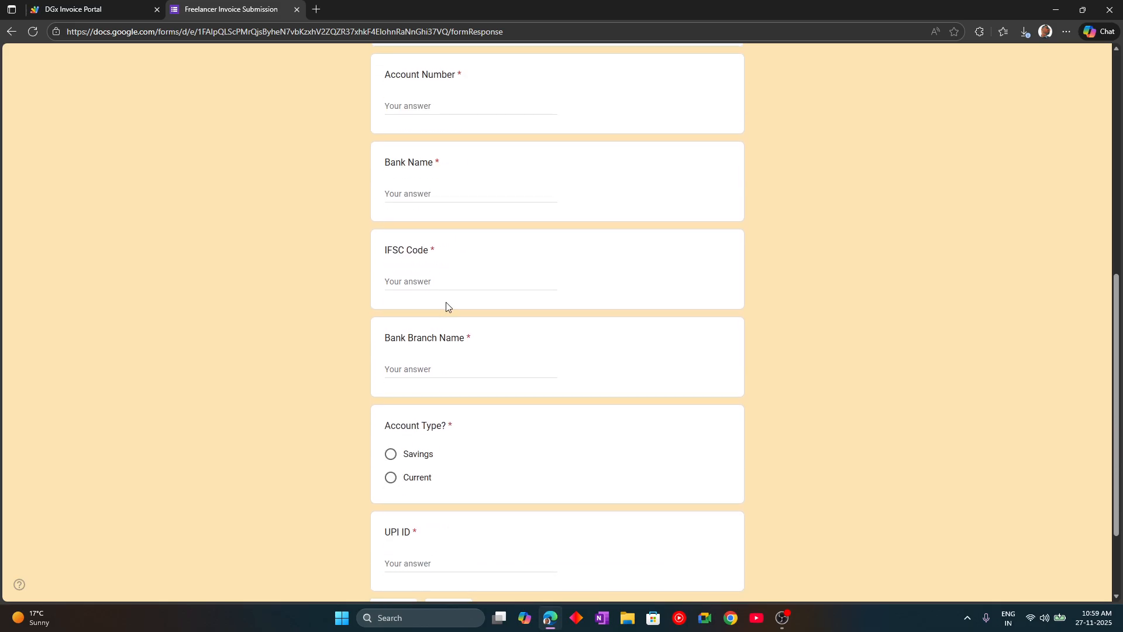
scroll(447, 263, "up", 4)
- Enter the account number, bank name HDFC, IFSC code and branch name
left_click(431, 338)
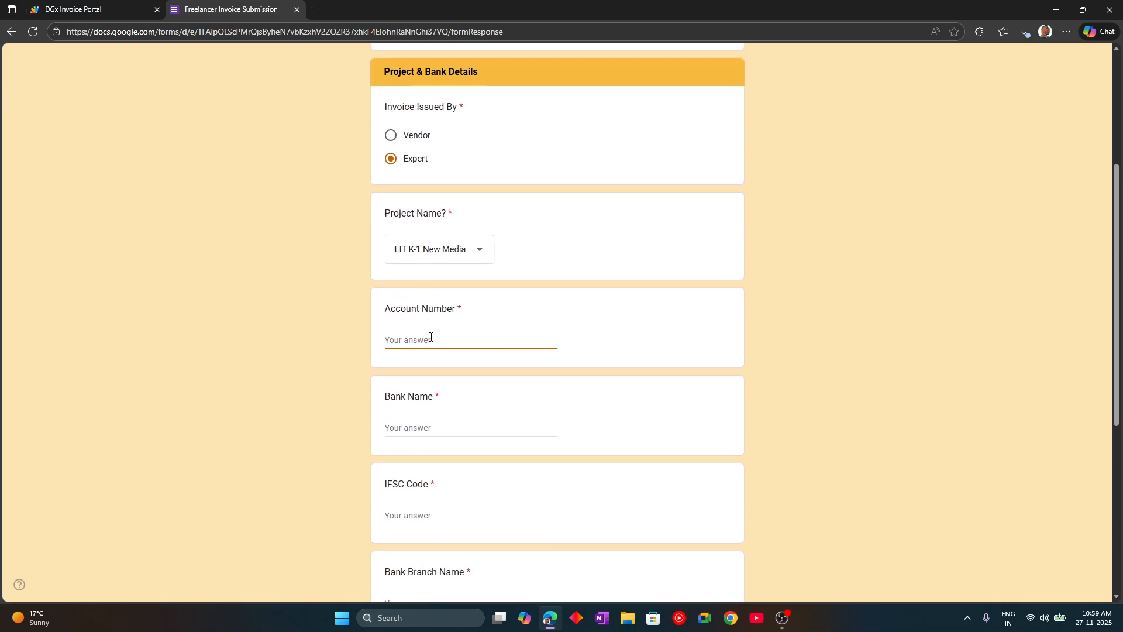
key("Return")
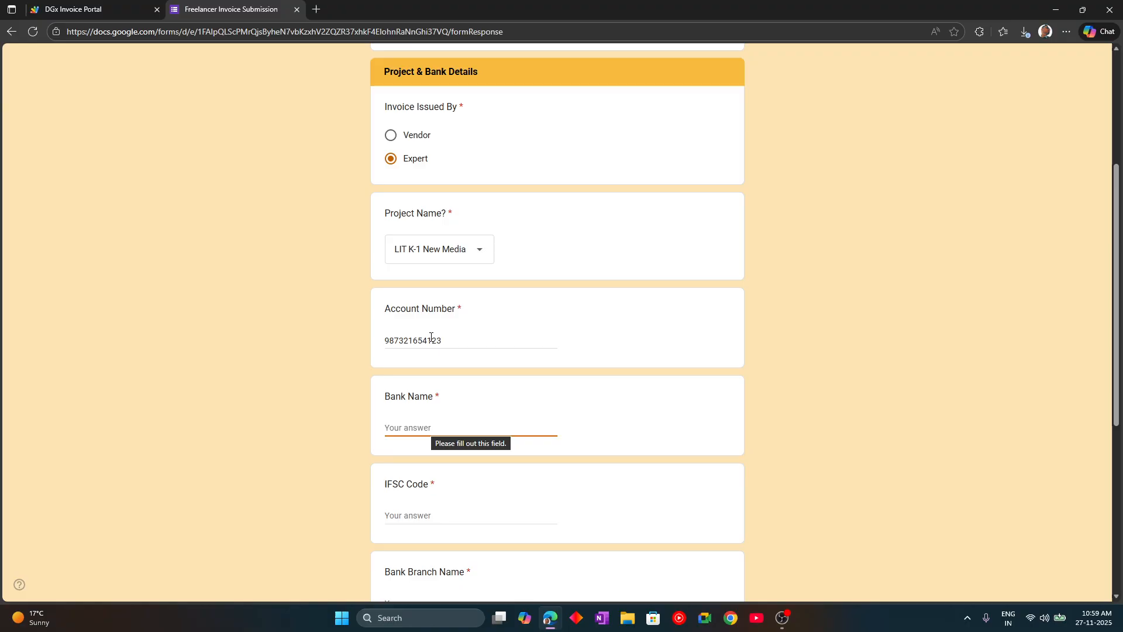
type("HDFC Bank")
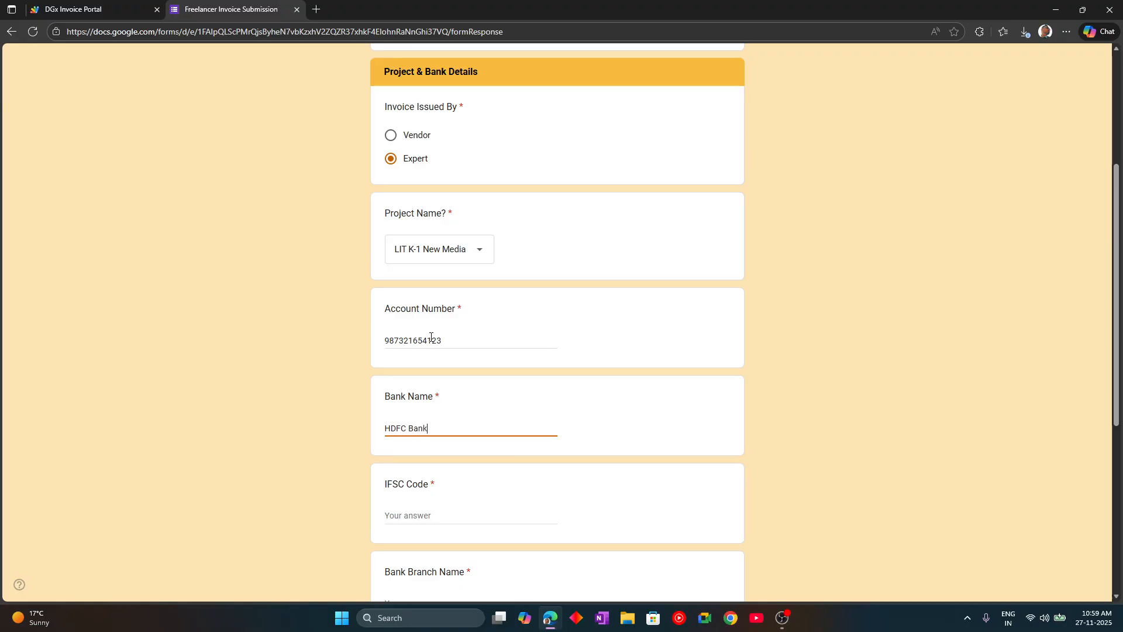
key("Return")
type("HDF")
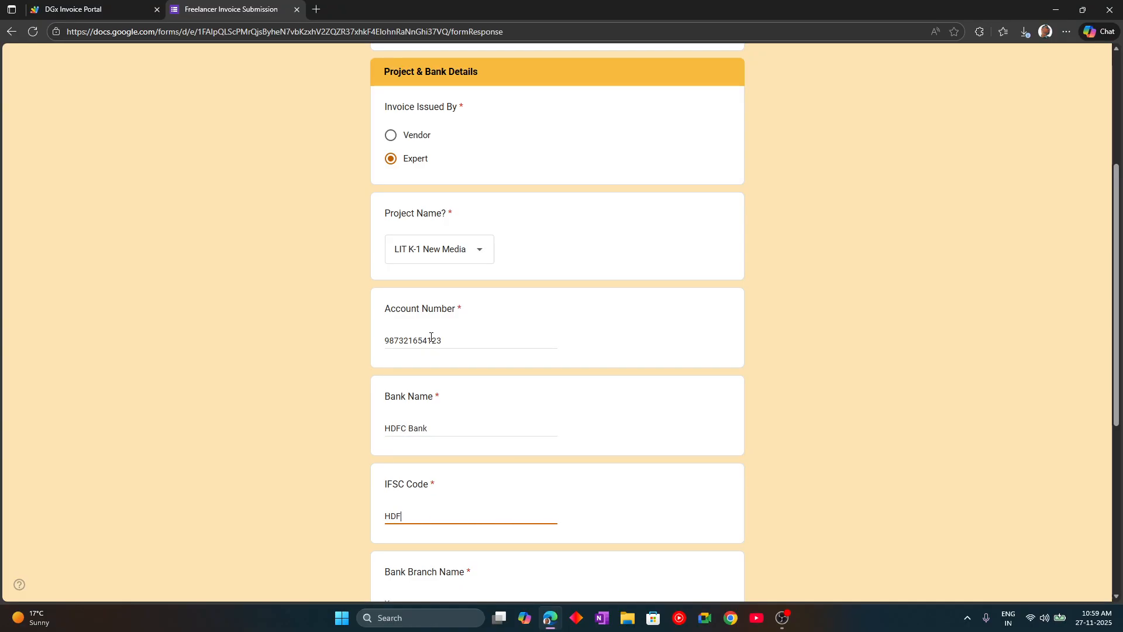
type("C0002571")
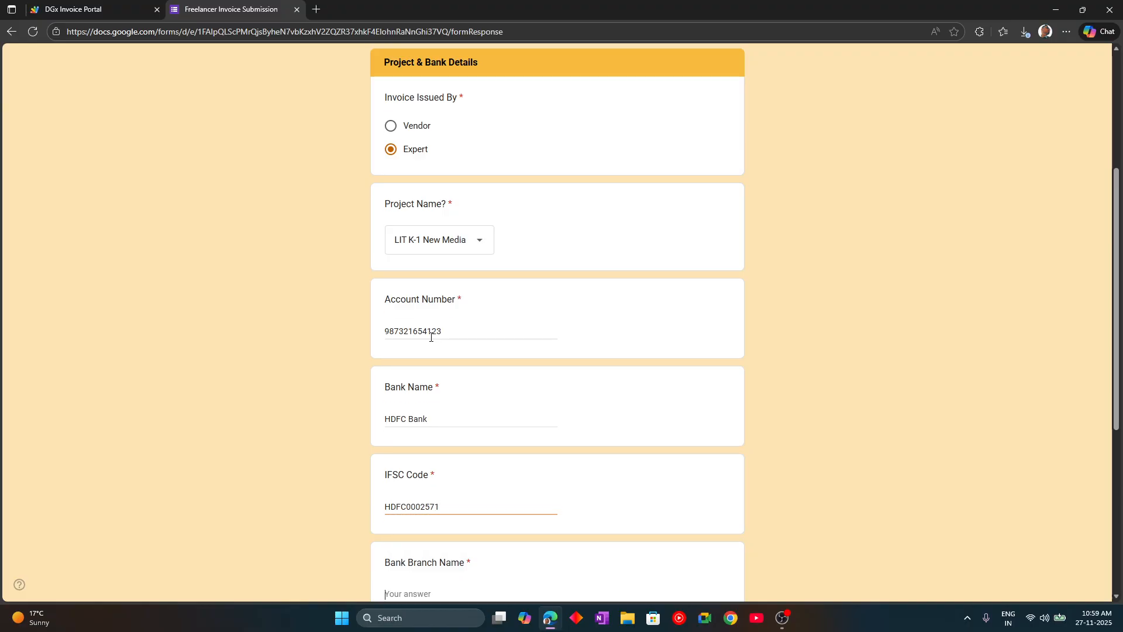
key("Return")
scroll(475, 372, "down", 3)
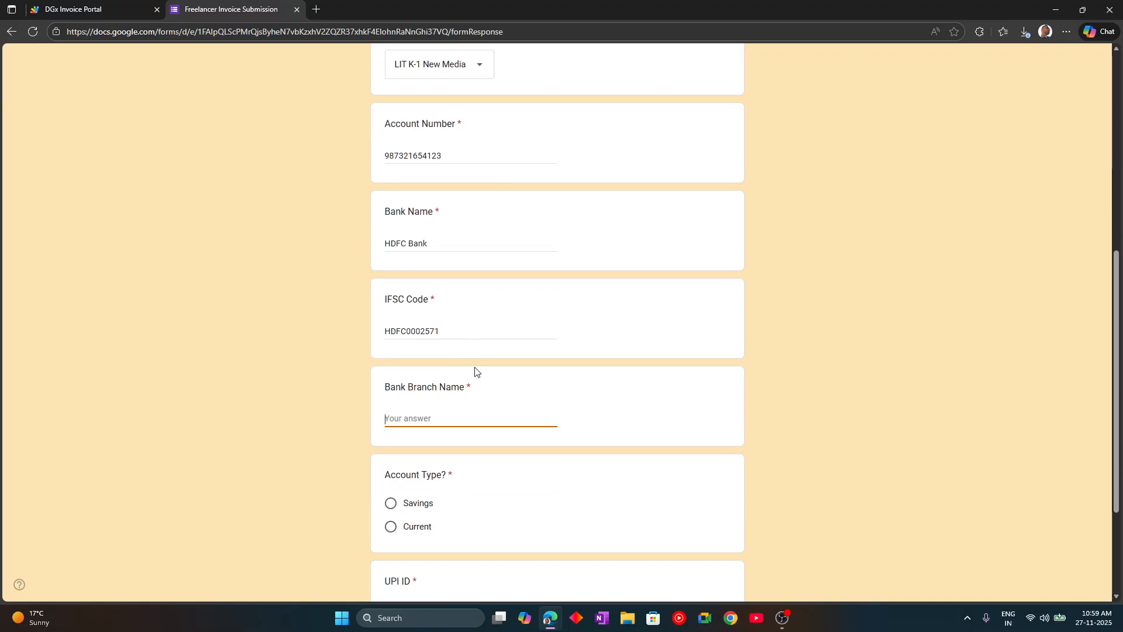
type("SAS Nagr")
key("Tab")
- Set account type to Current and enter N/A as the UPI ID
scroll(475, 372, "down", 2)
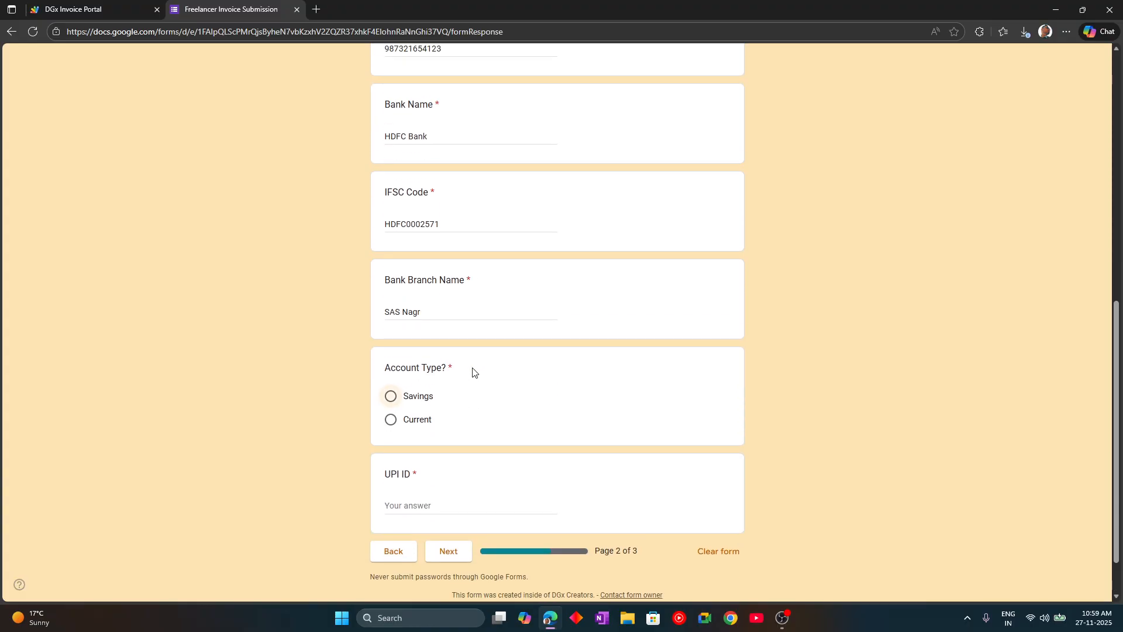
left_click(418, 425)
scroll(418, 425, "down", 1)
left_click(419, 444)
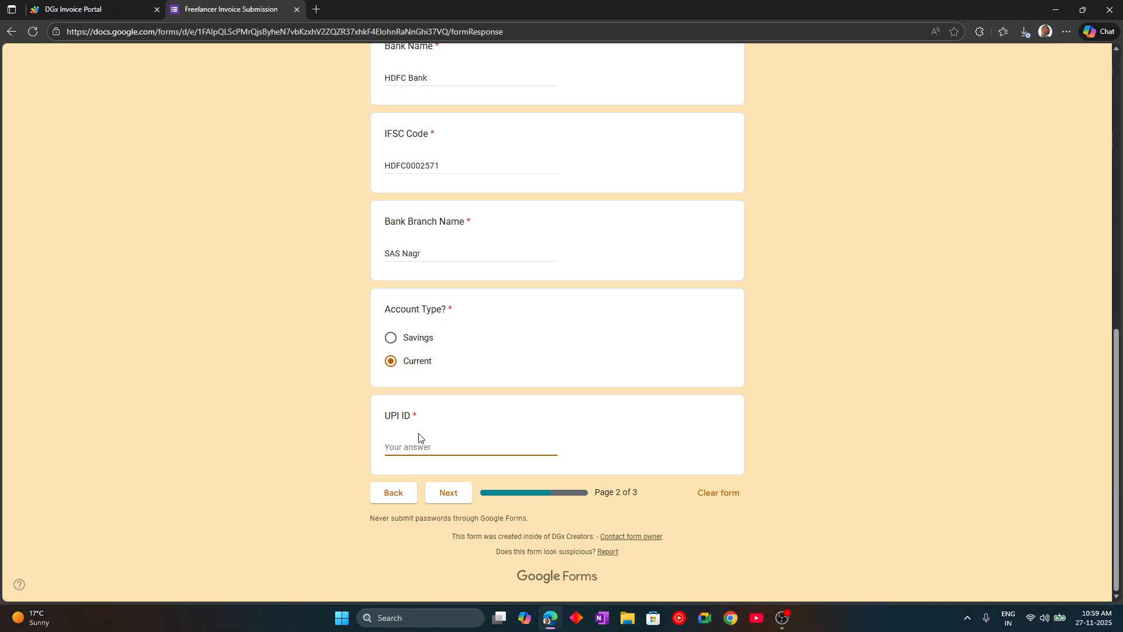
type("N/A")
- Advance to the next form page and enter invoice number A0042
left_click(442, 493)
scroll(461, 389, "down", 3)
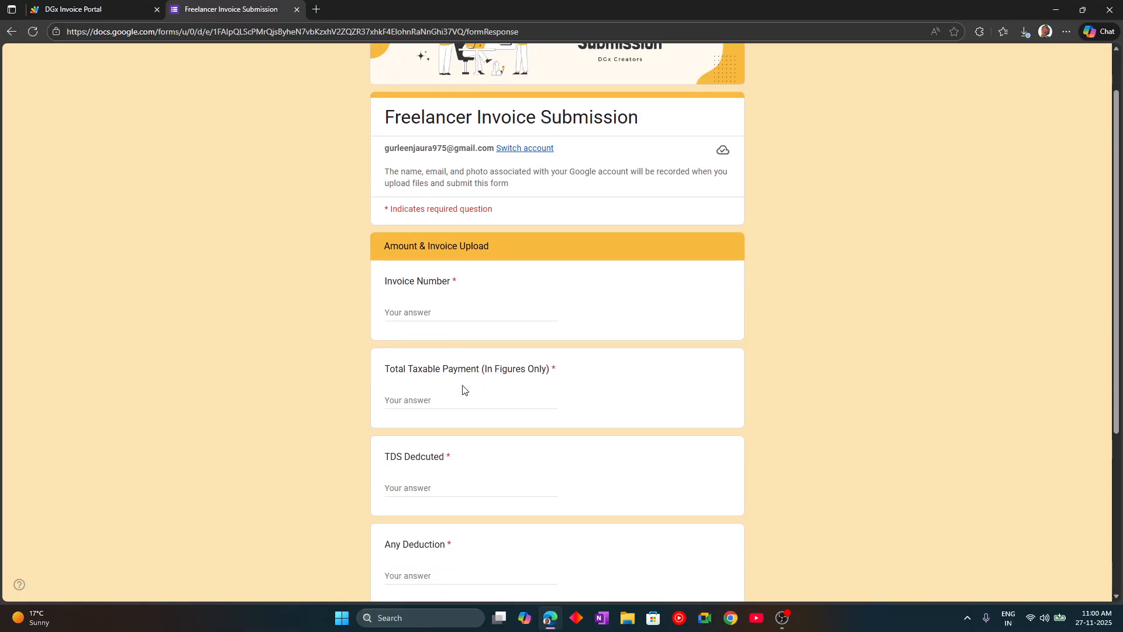
left_click(449, 201)
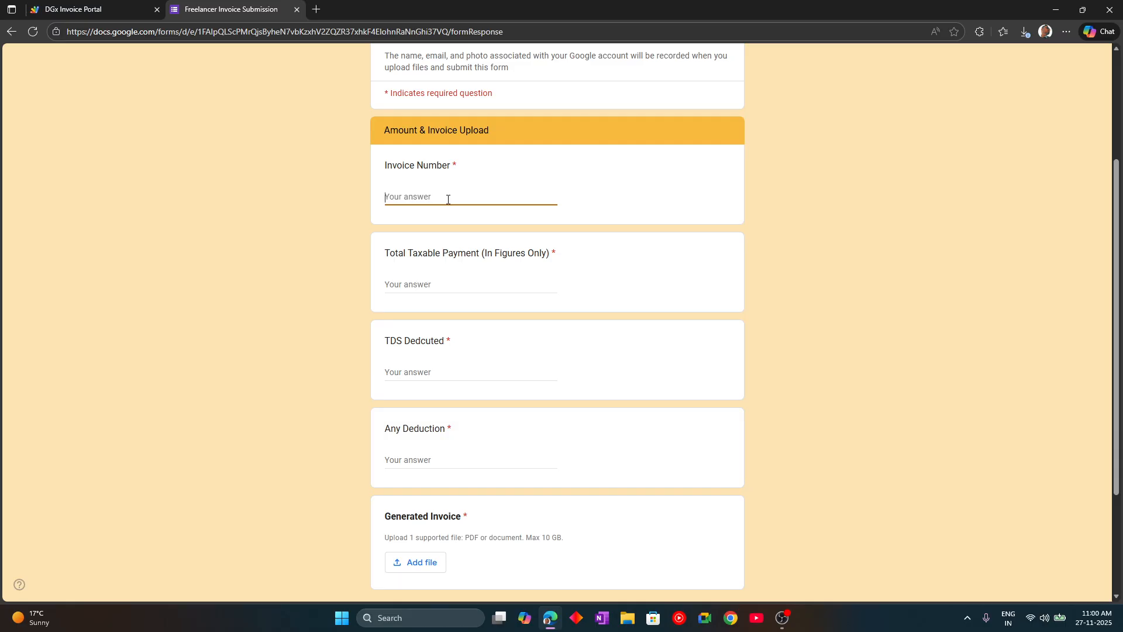
type("A0042")
key("Tab")
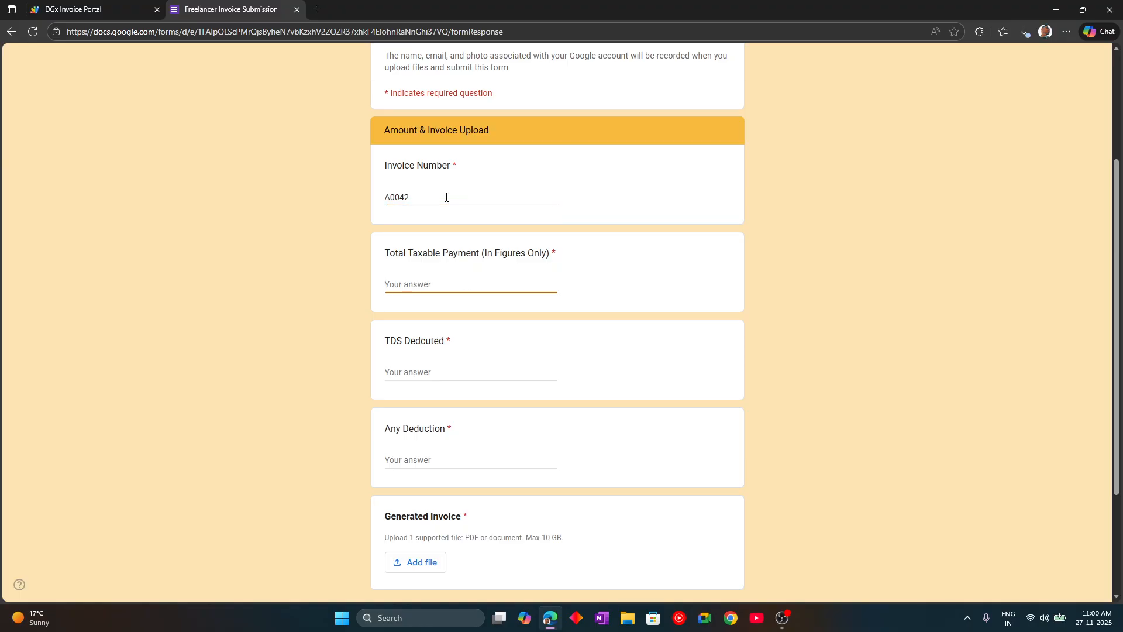
- Select the 8000.00 subtotal in the invoice generator, then bring up File Explorer
left_click(94, 9)
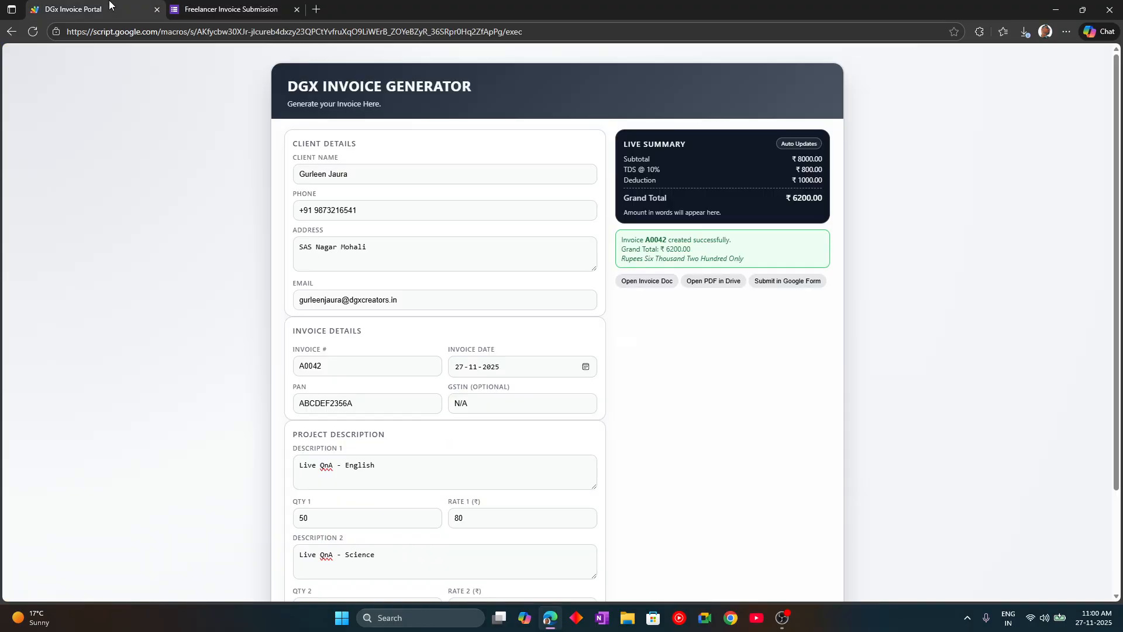
left_click(231, 9)
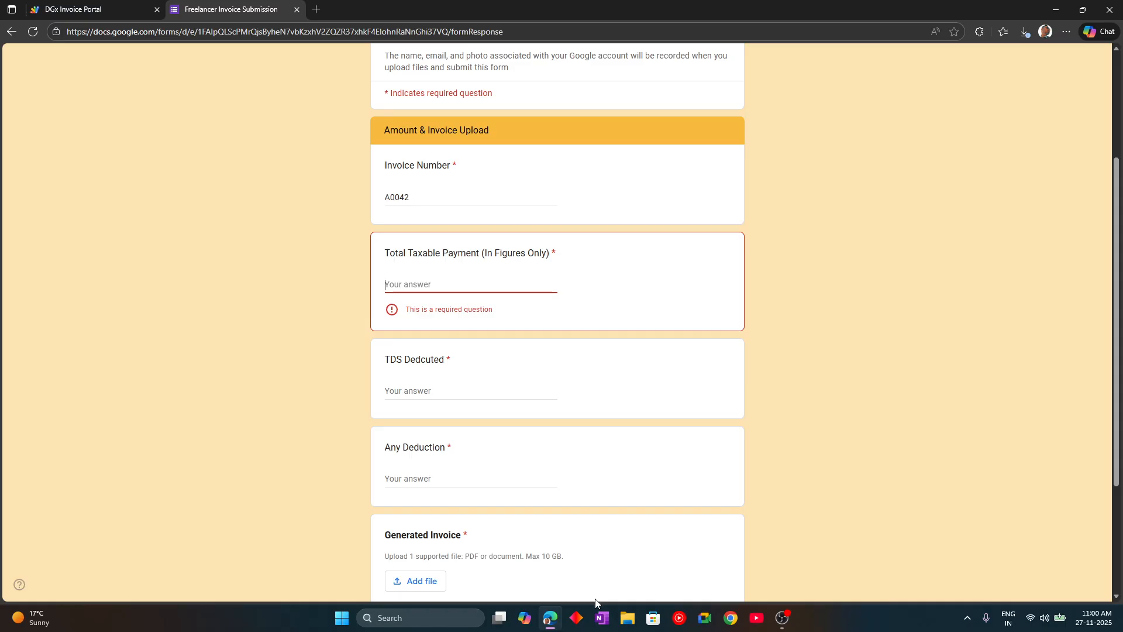
left_click(117, 9)
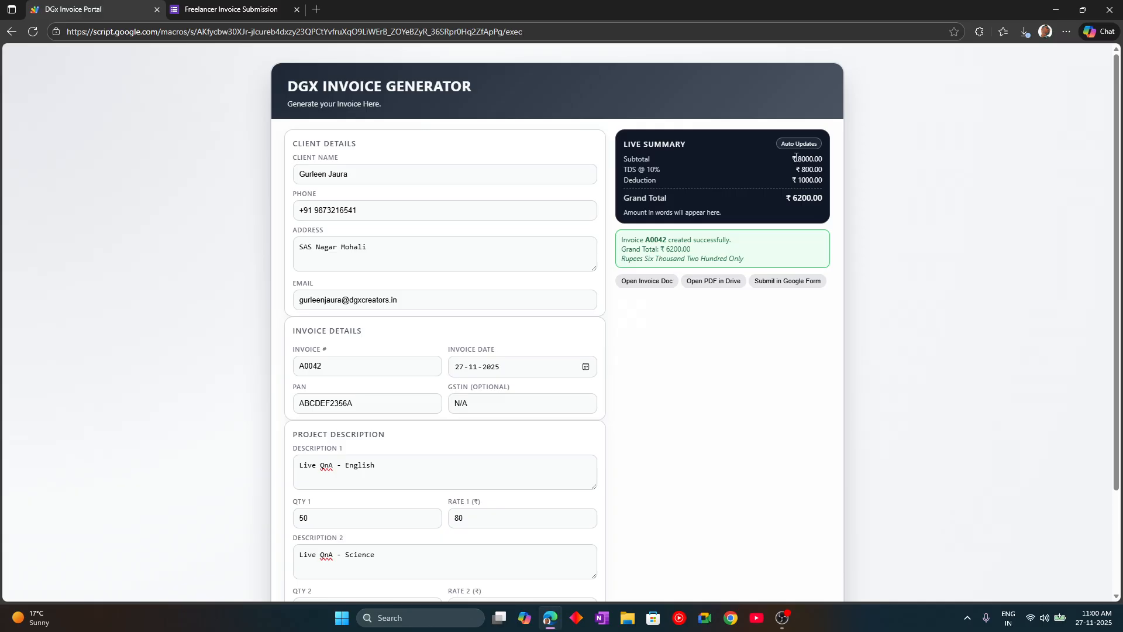
left_click_drag(796, 157, 818, 157)
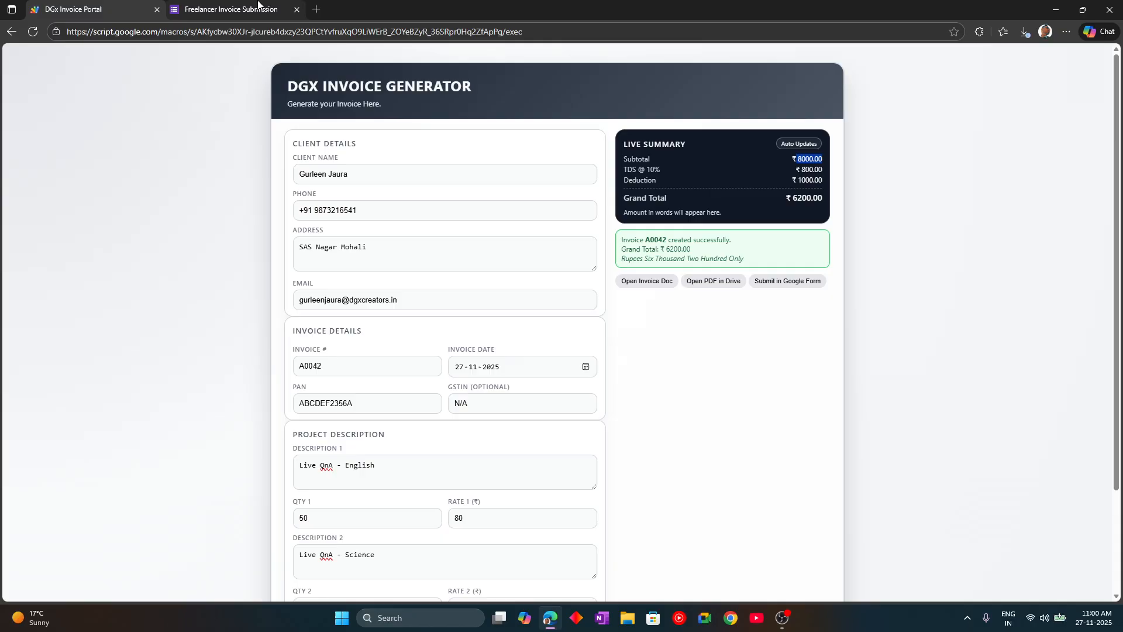
left_click(228, 8)
left_click(65, 7)
left_click(629, 618)
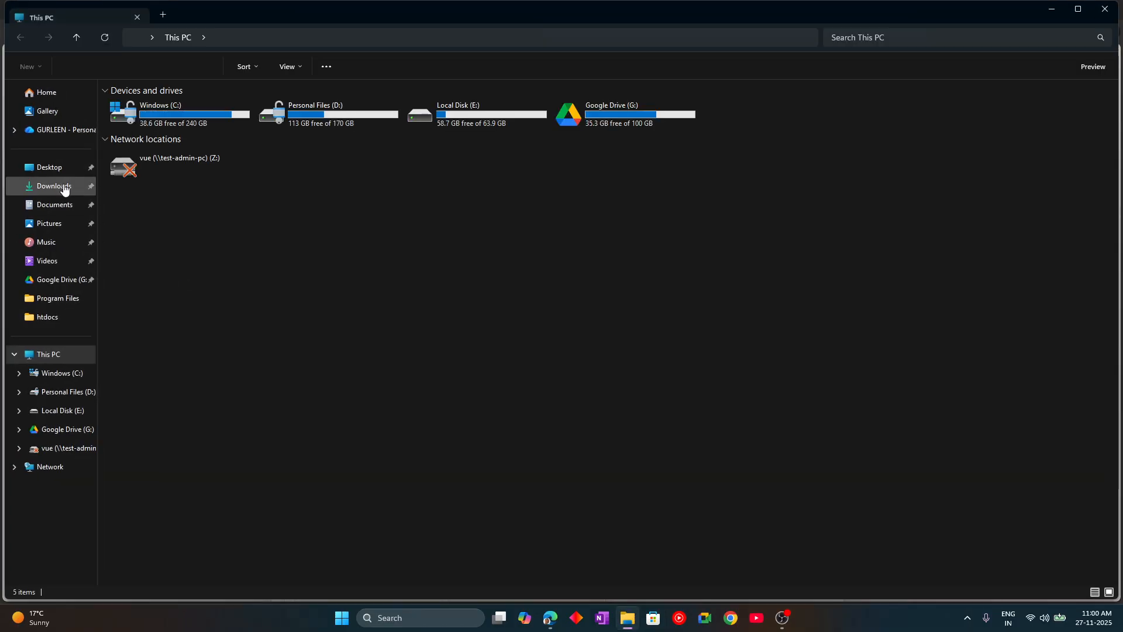
- Open Invoice_A0042.pdf from the Downloads folder in Adobe Acrobat
left_click(65, 187)
left_click(198, 144)
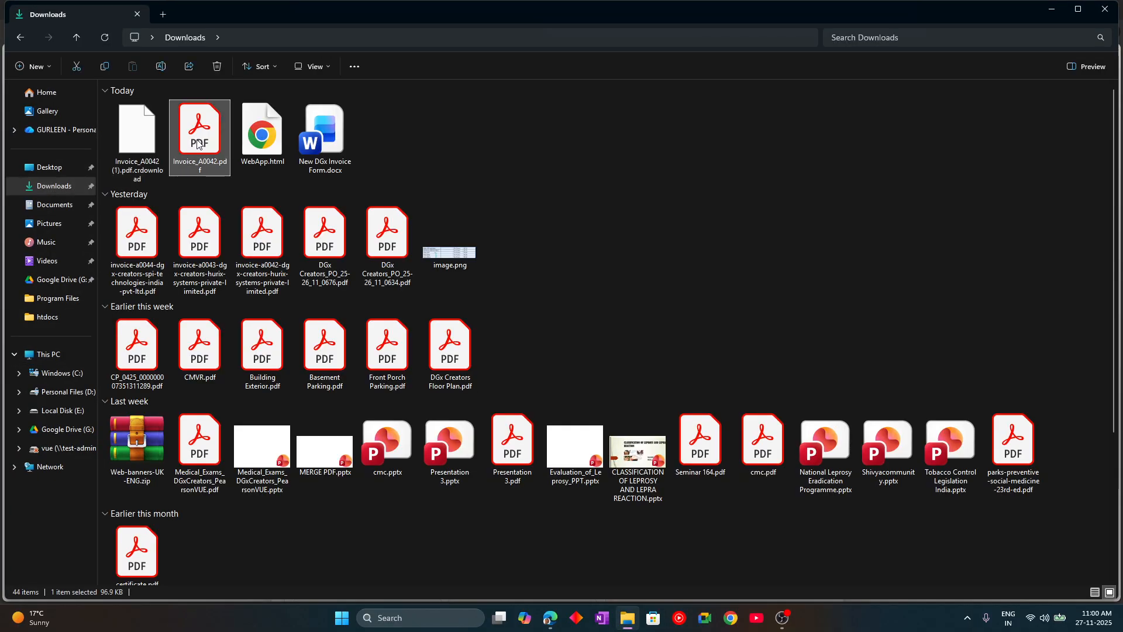
double_click(197, 144)
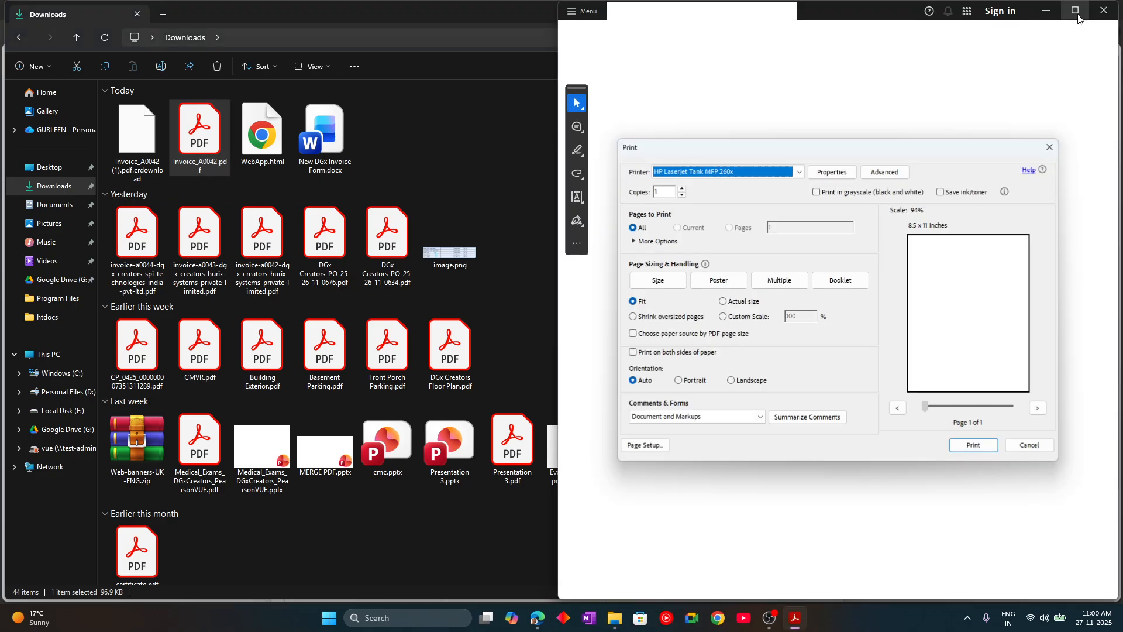
- Dismiss printing, maximize Acrobat, highlight the 6030.00 subtotal, and return to the browser
left_click(1030, 446)
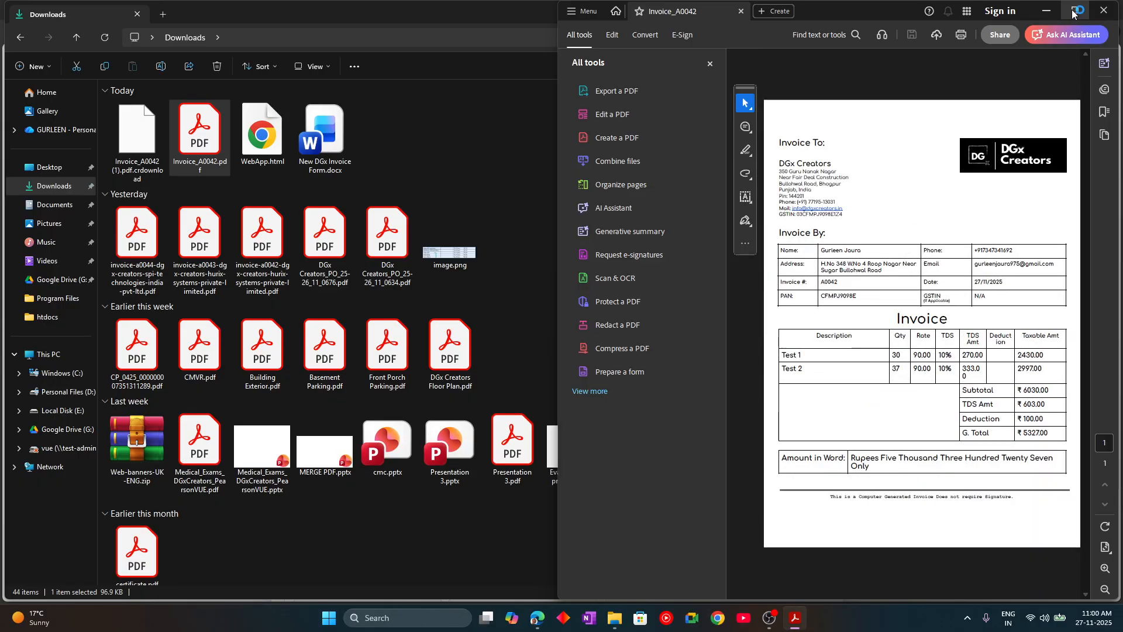
left_click(1076, 10)
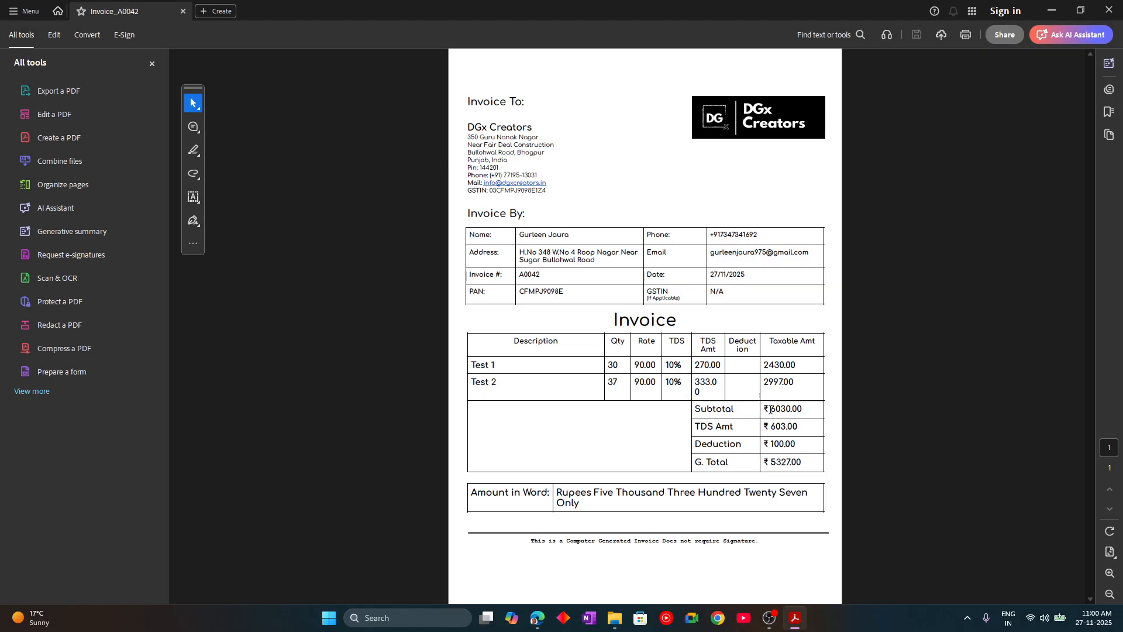
mouse_move(771, 408)
left_mouse_down()
mouse_move(811, 409)
mouse_move(763, 412)
left_mouse_up()
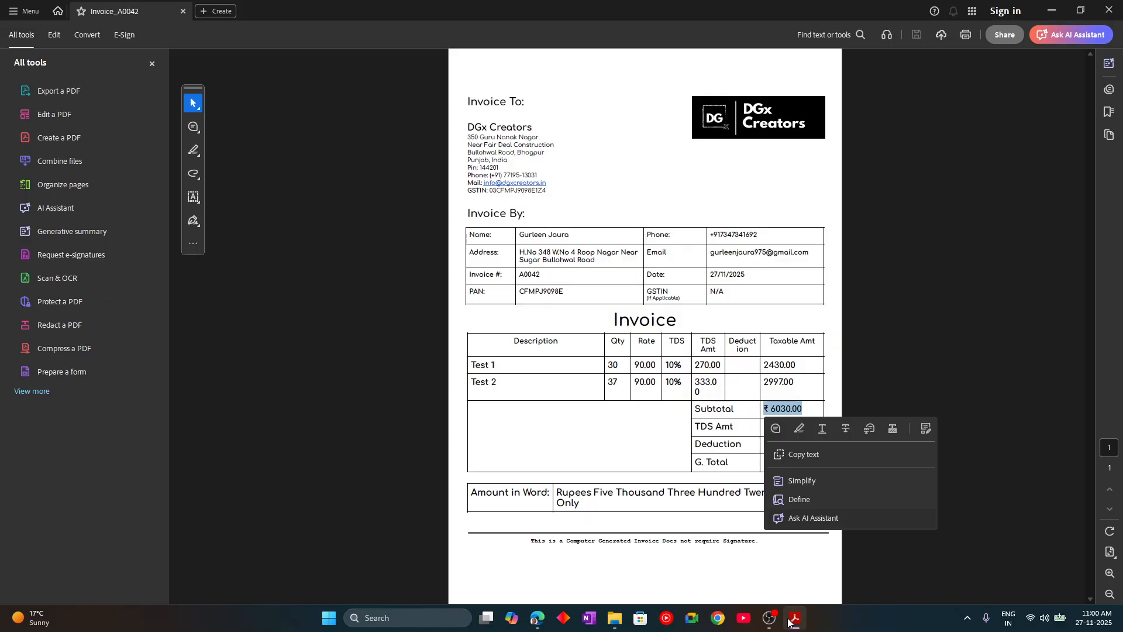
left_click(537, 617)
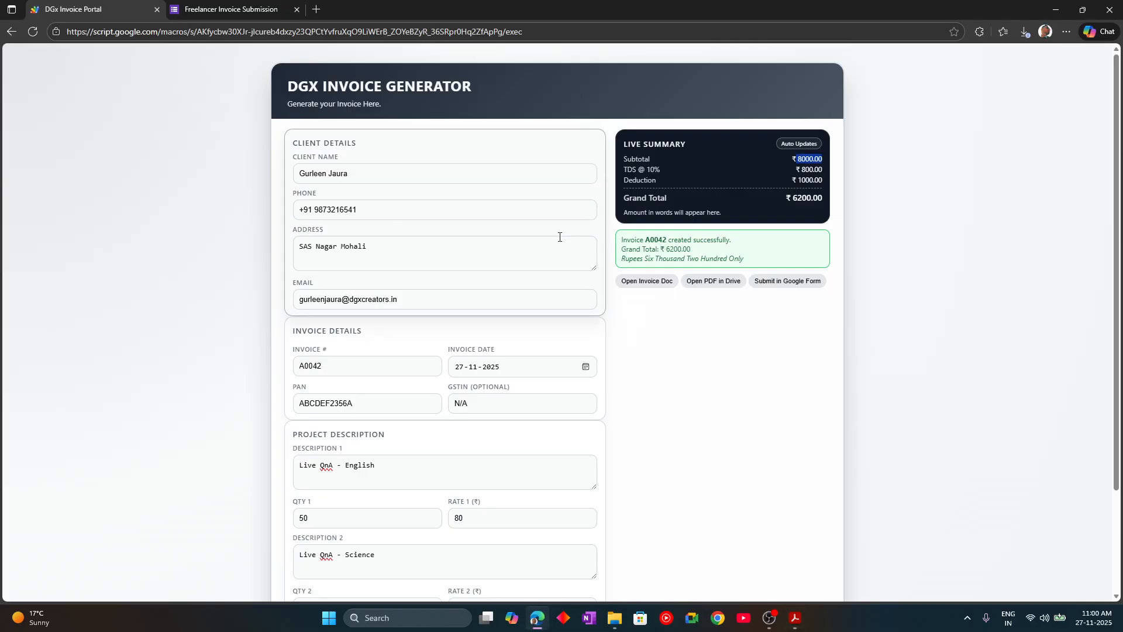
- Enter 8000 as the Total Taxable Payment in the submission form
scroll(498, 401, "down", 1)
scroll(491, 404, "down", 1)
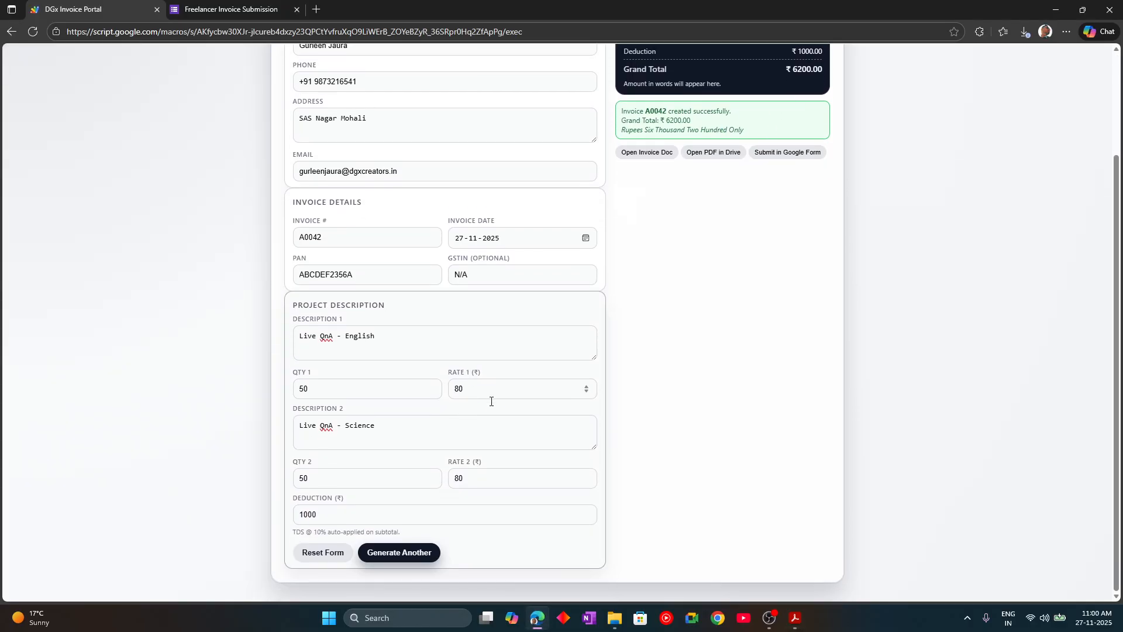
scroll(498, 400, "up", 3)
left_click(256, 7)
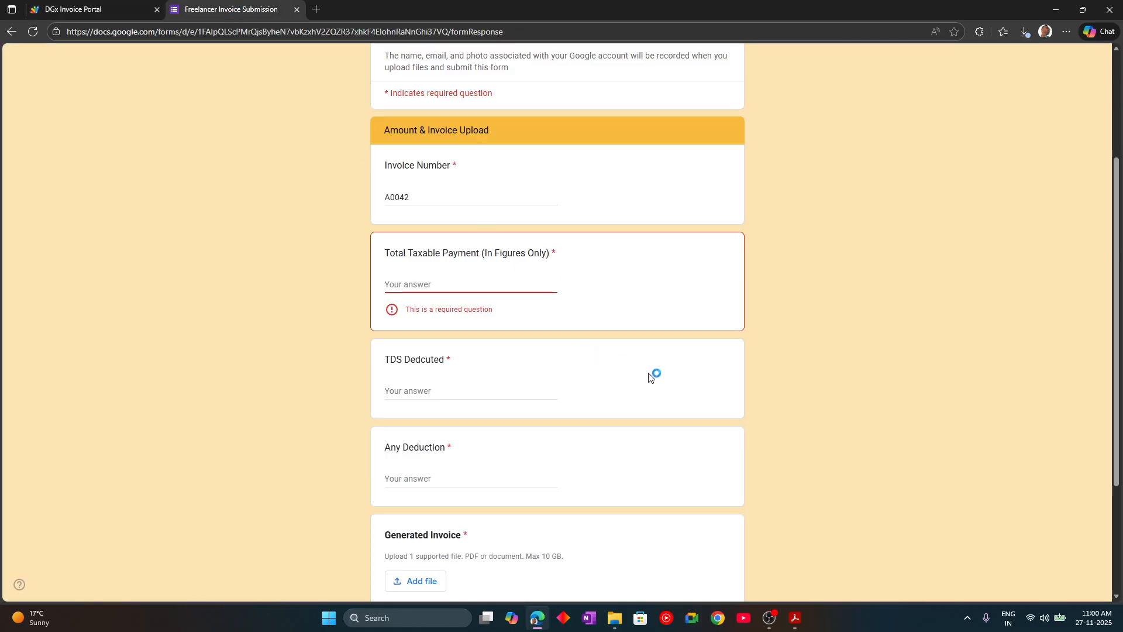
left_click(474, 278)
type("8000")
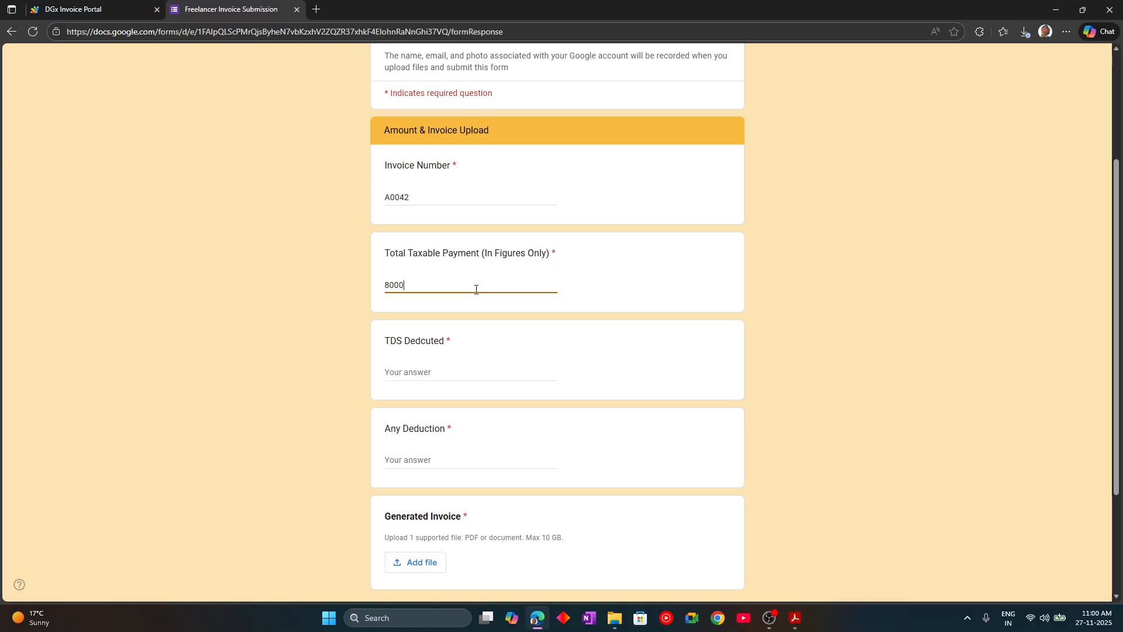
- Enter TDS Deducted 800 and Any Deduction 1000, then open the Add file upload window
left_click(138, 8)
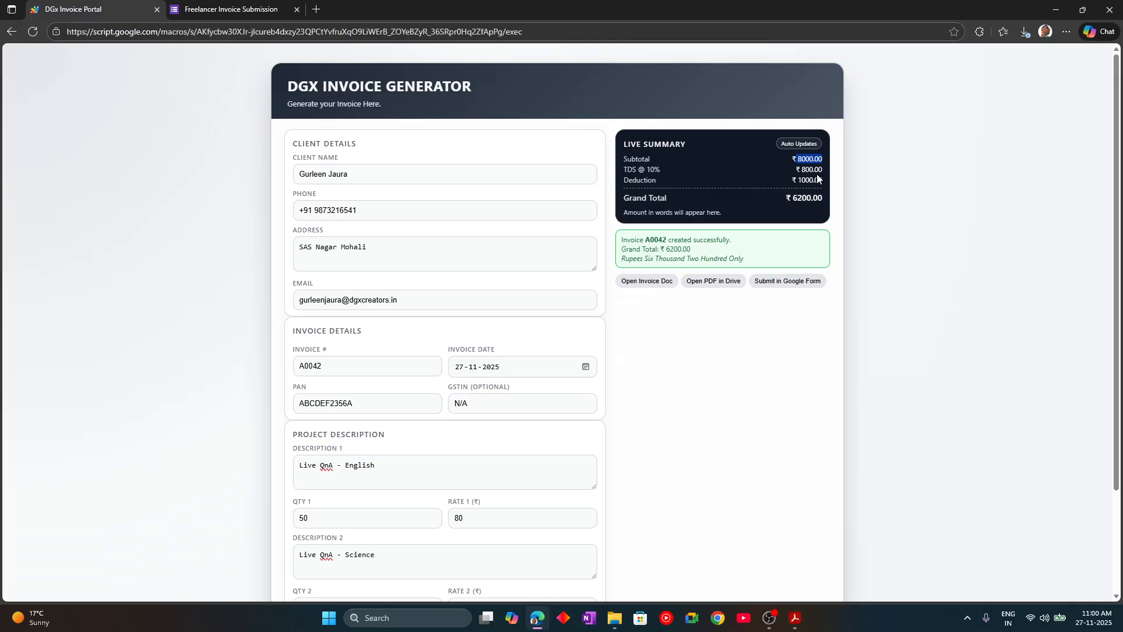
left_click(223, 9)
type("800")
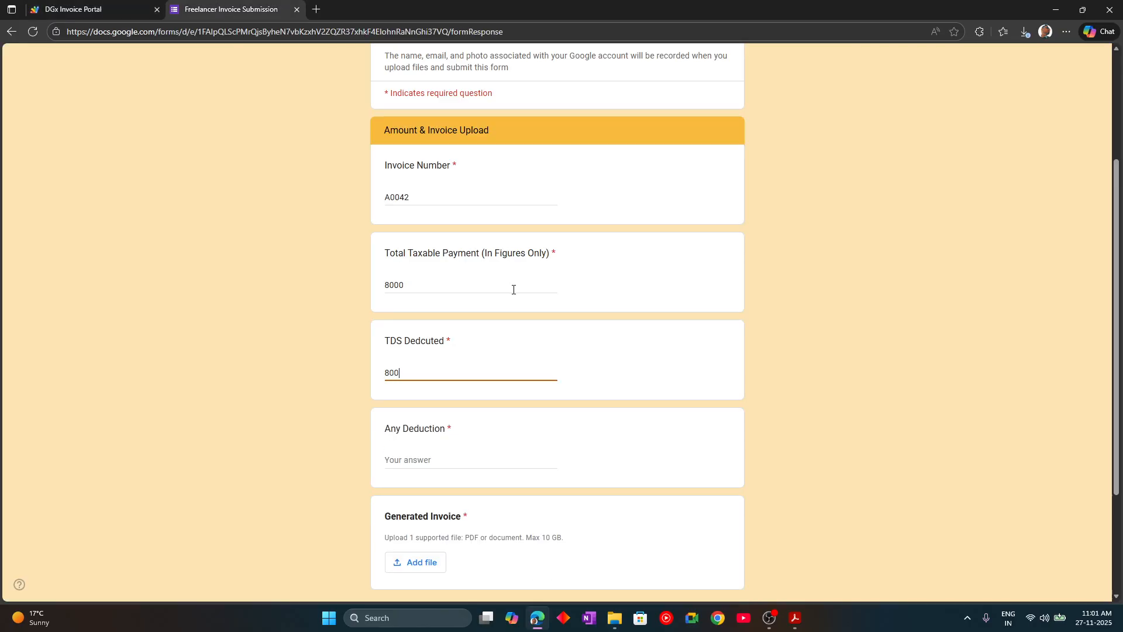
key("Tab")
scroll(454, 418, "down", 1)
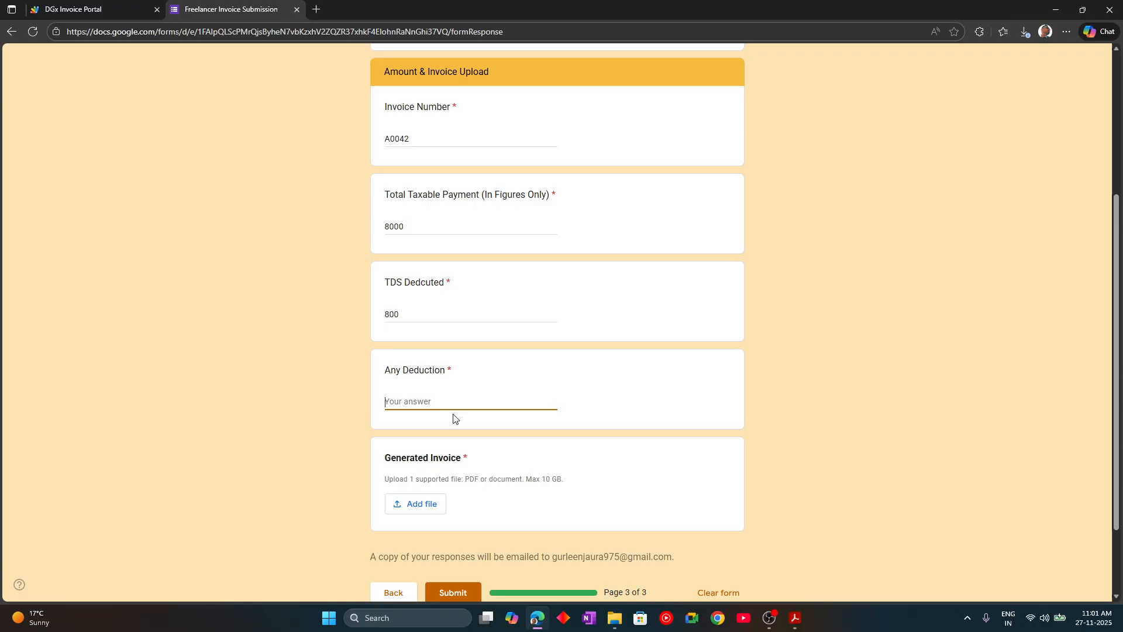
left_click(97, 5)
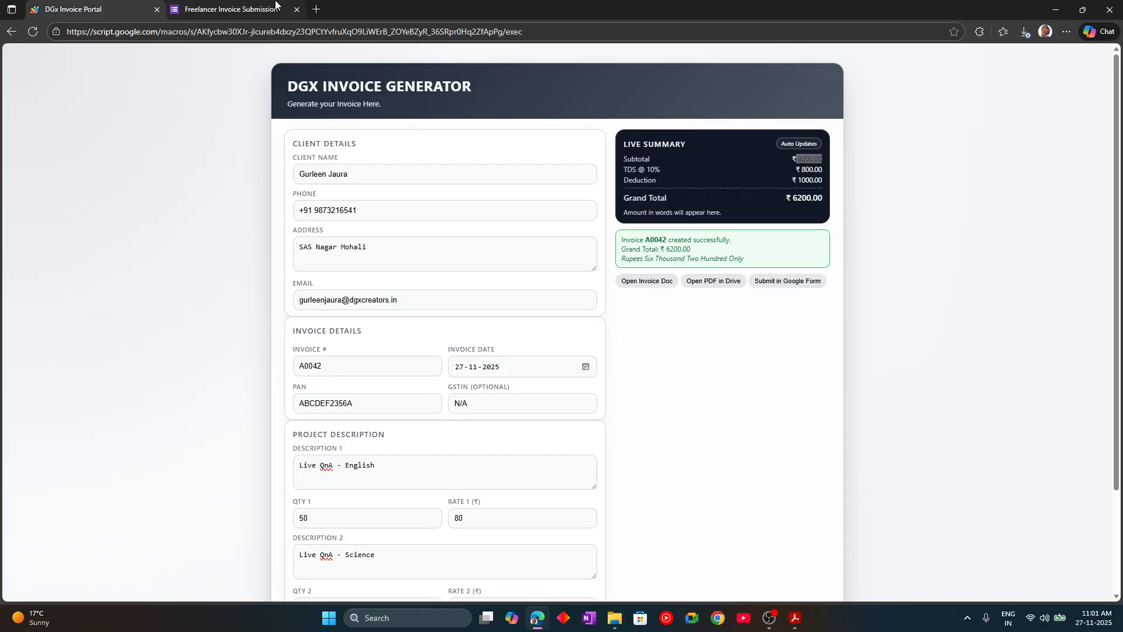
key("ctrl+Tab")
type("1000")
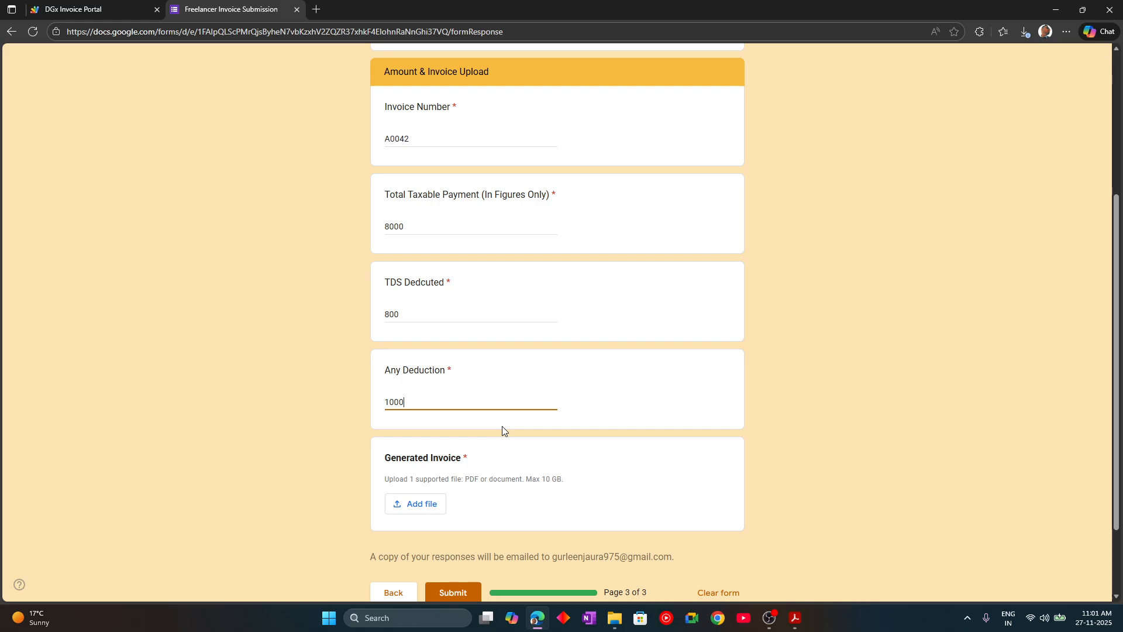
left_click(412, 504)
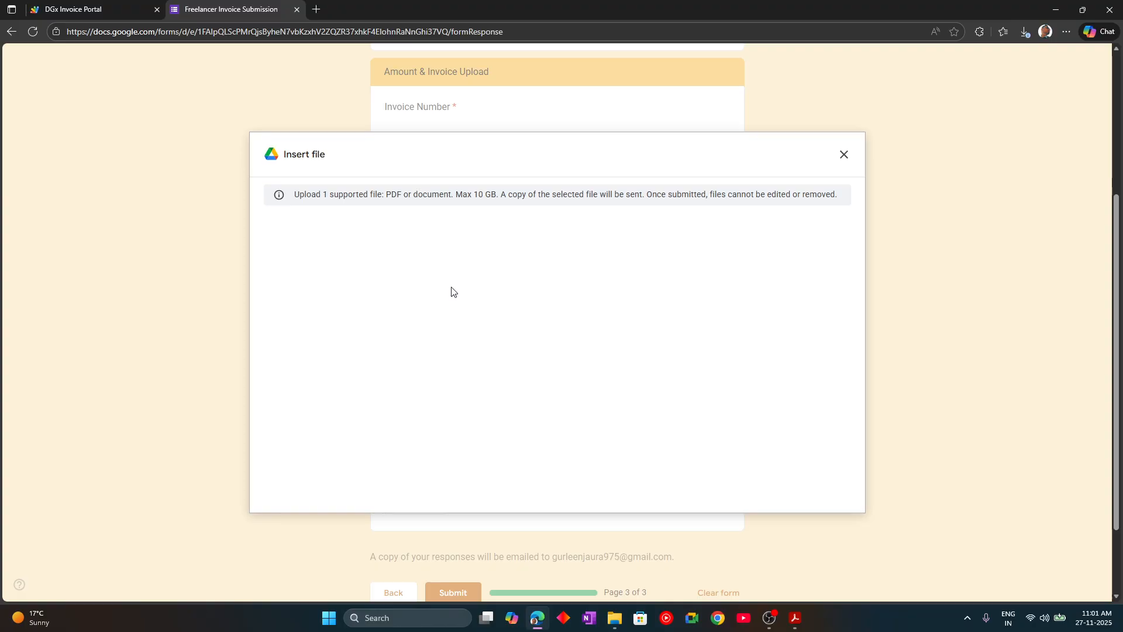
- Upload Invoice_A0042.pdf from Downloads as the generated invoice
left_click(553, 419)
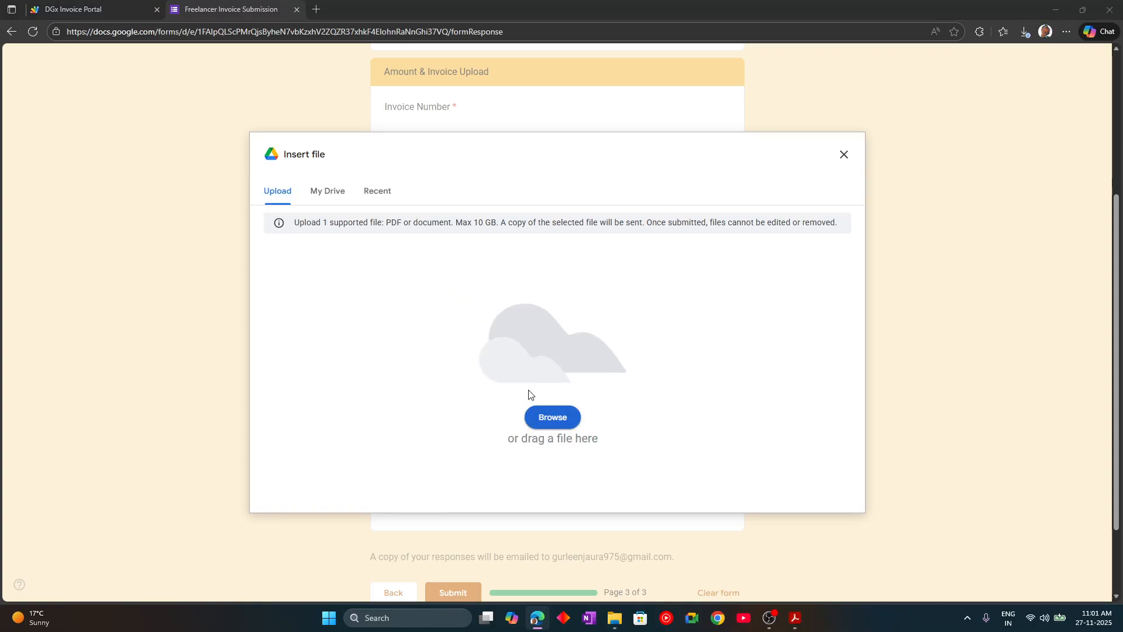
left_click(61, 134)
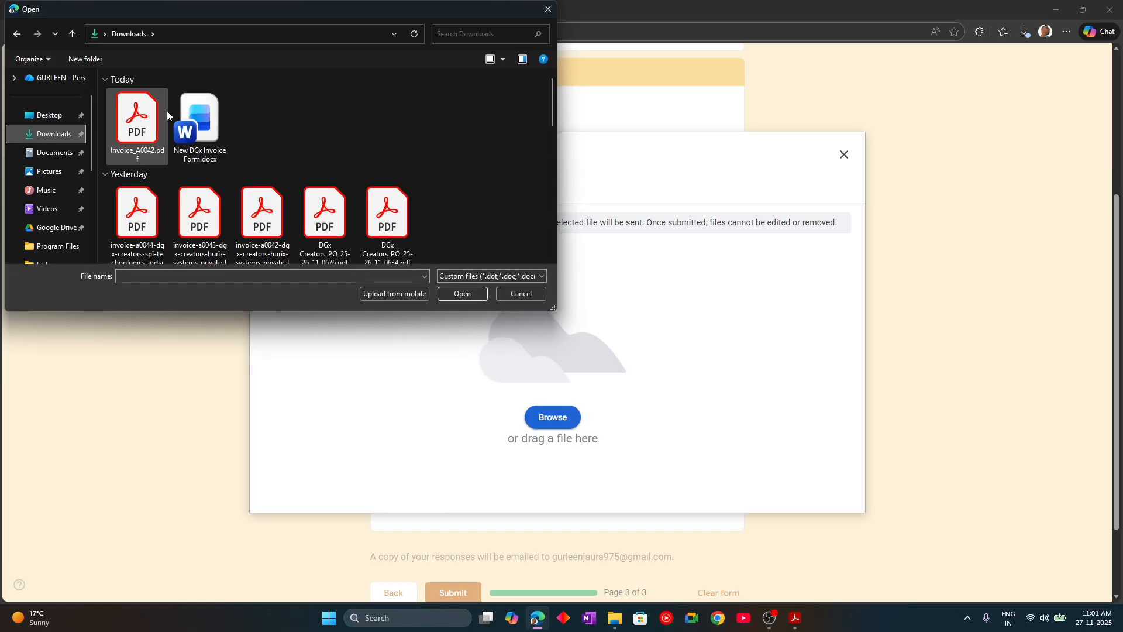
left_click(136, 123)
left_click(462, 294)
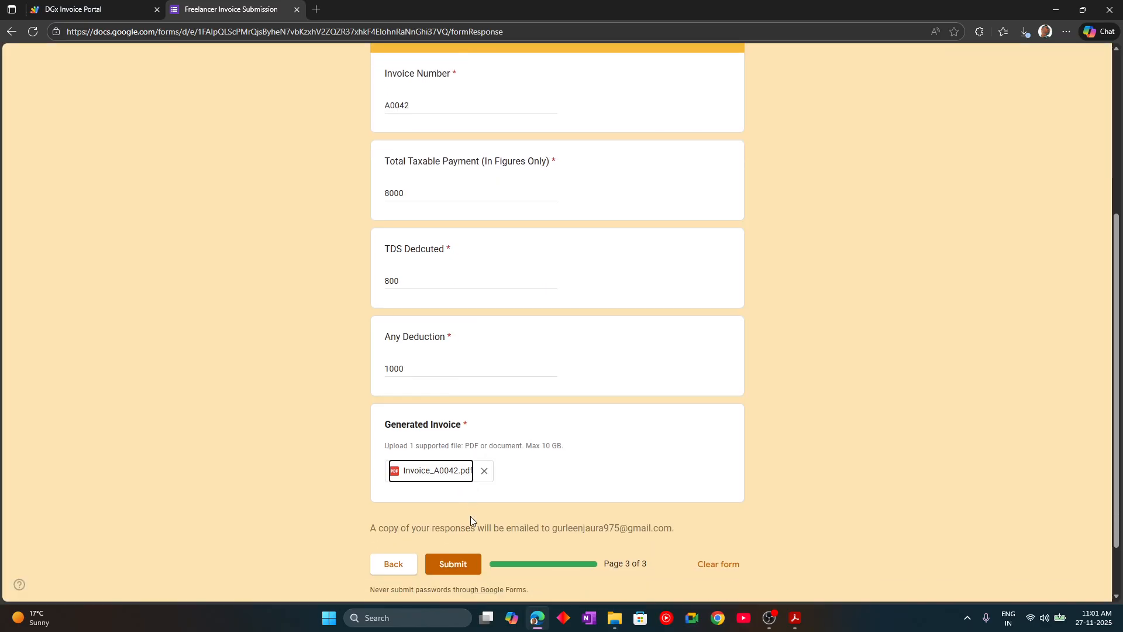
- Clear the form and close Edge, Acrobat and File Explorer
scroll(470, 516, "down", 1)
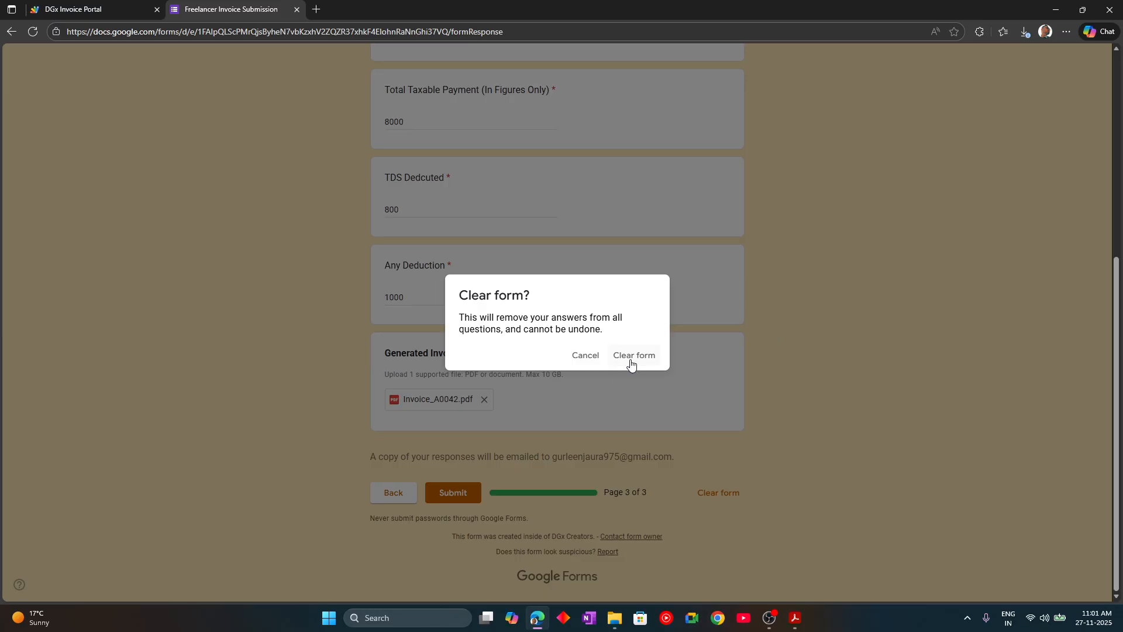
left_click(631, 361)
left_click(1117, 5)
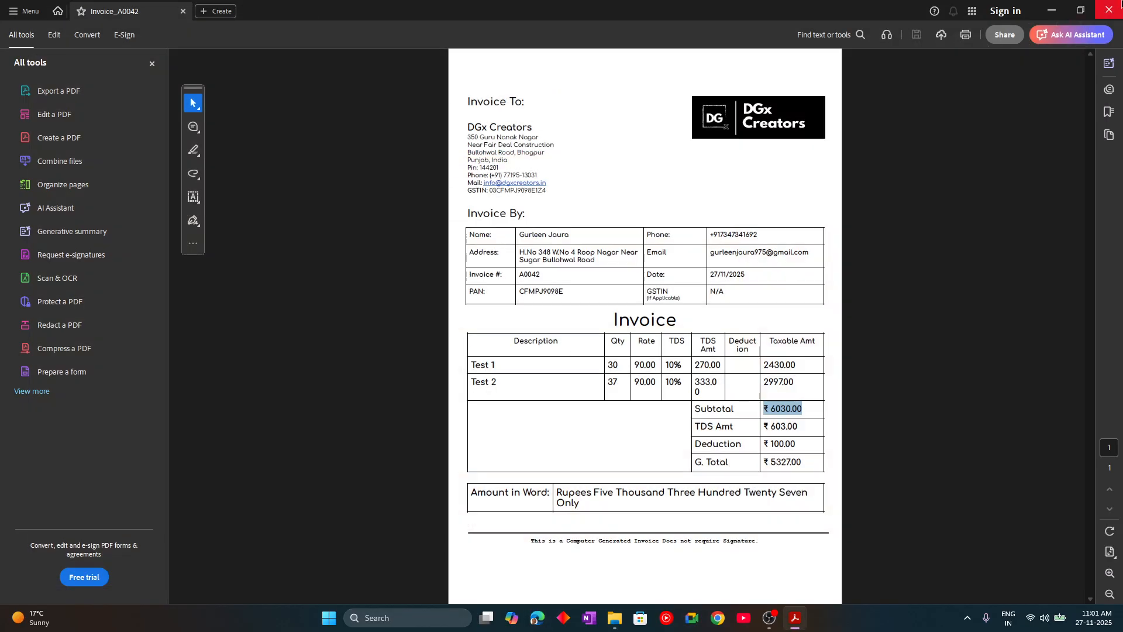
left_click(1109, 8)
left_click(1108, 9)
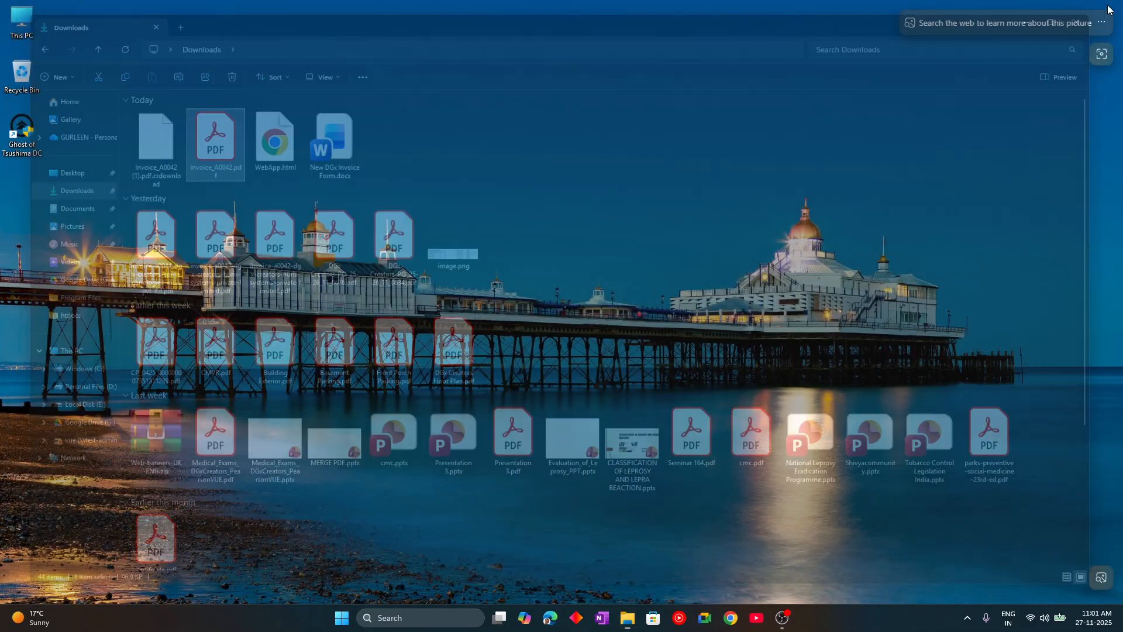
right_click(670, 230)
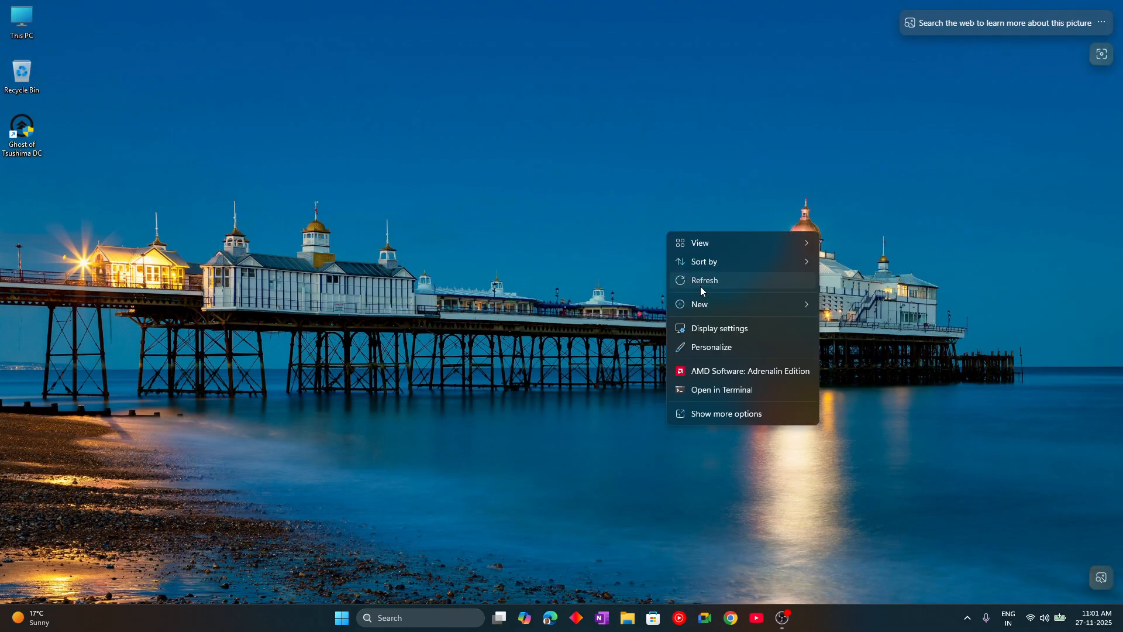
left_click(701, 286)
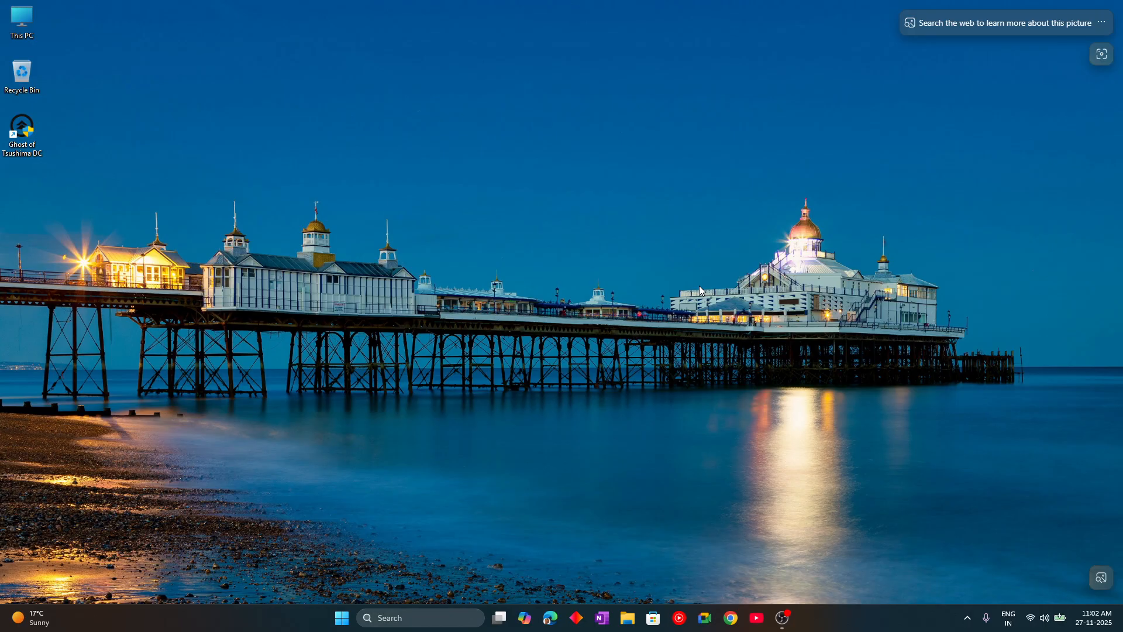
right_click(484, 291)
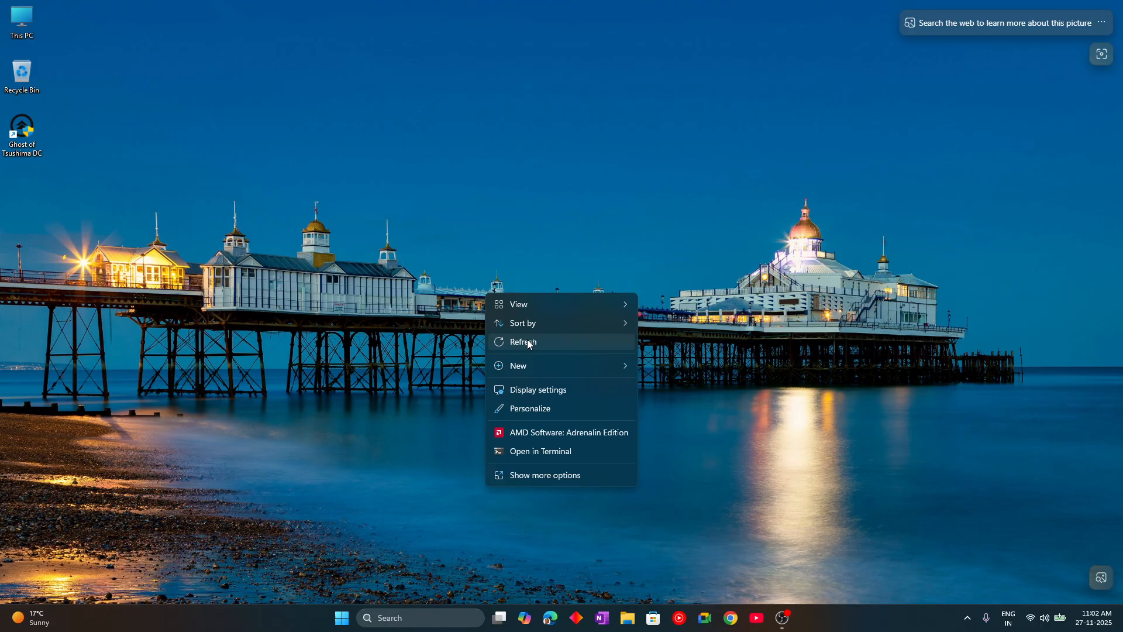
left_click(528, 340)
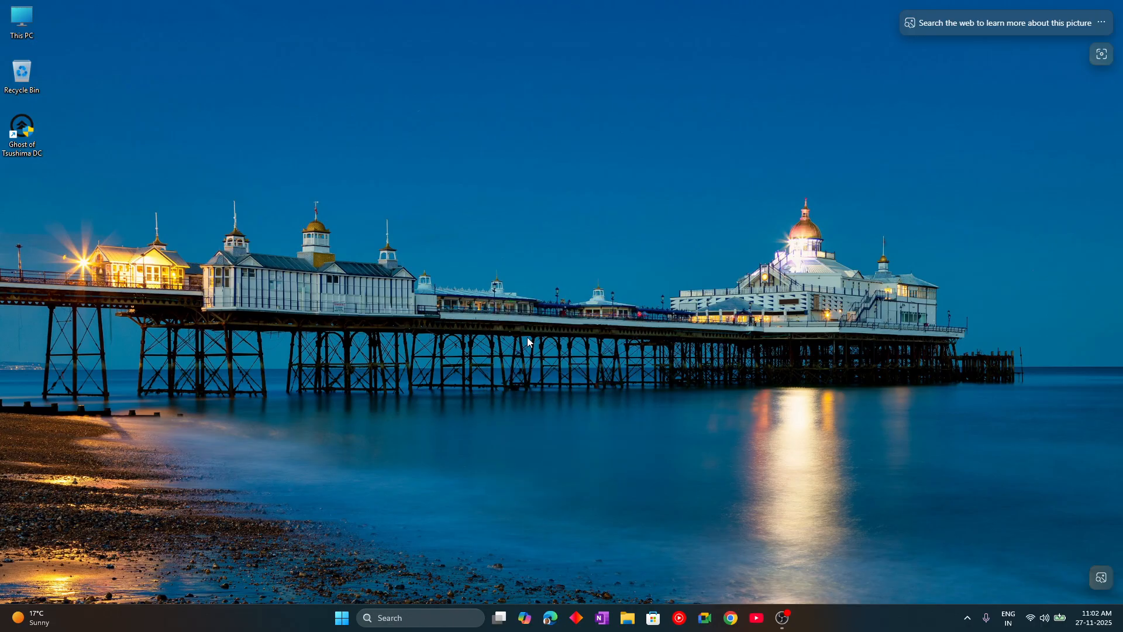